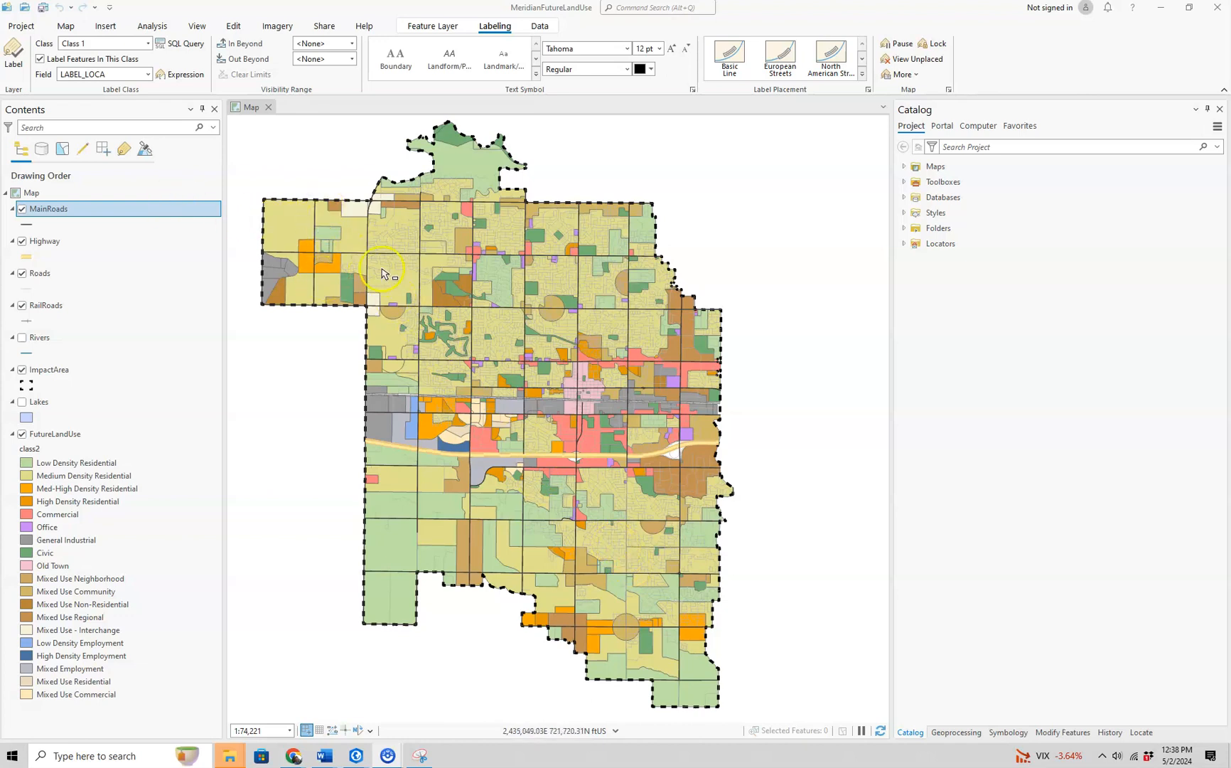
- Turn on labels for the MainRoads layer and set the label font to Arial
{"action": "right_click", "coordinate": [122, 211]}
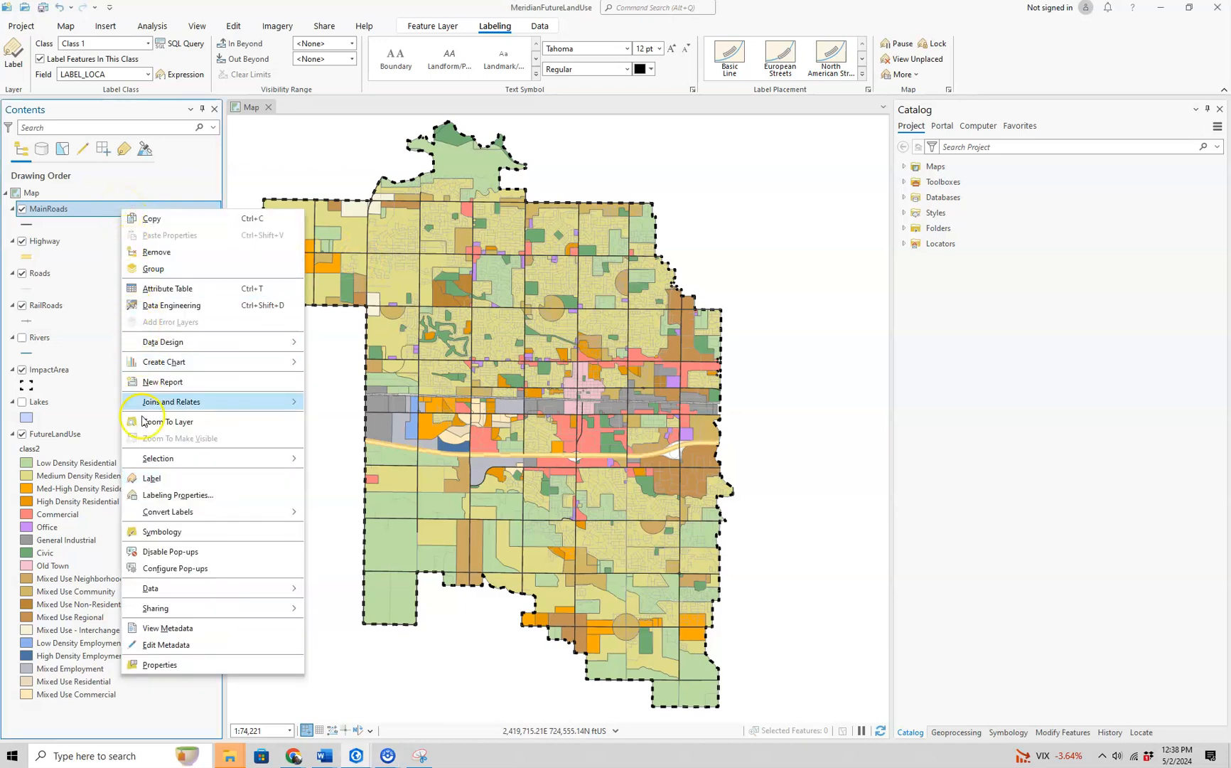
{"action": "left_click", "coordinate": [149, 479]}
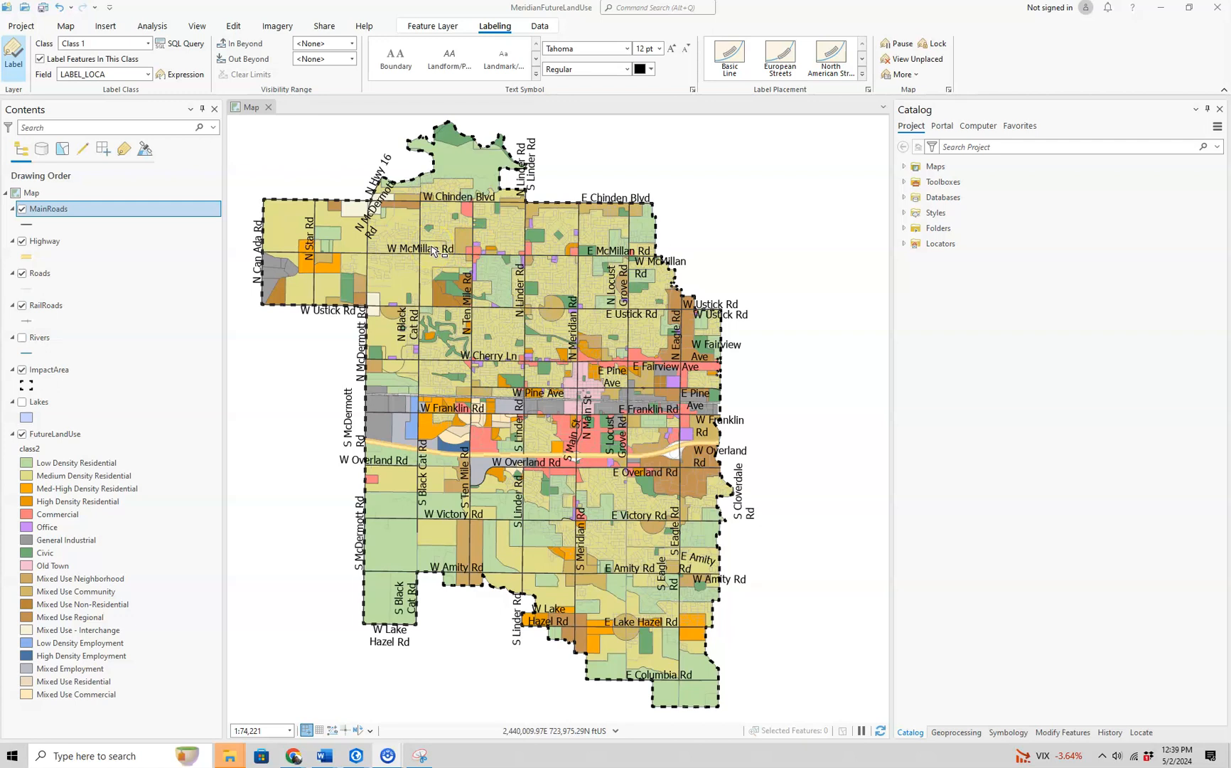
{"action": "left_click", "coordinate": [628, 49]}
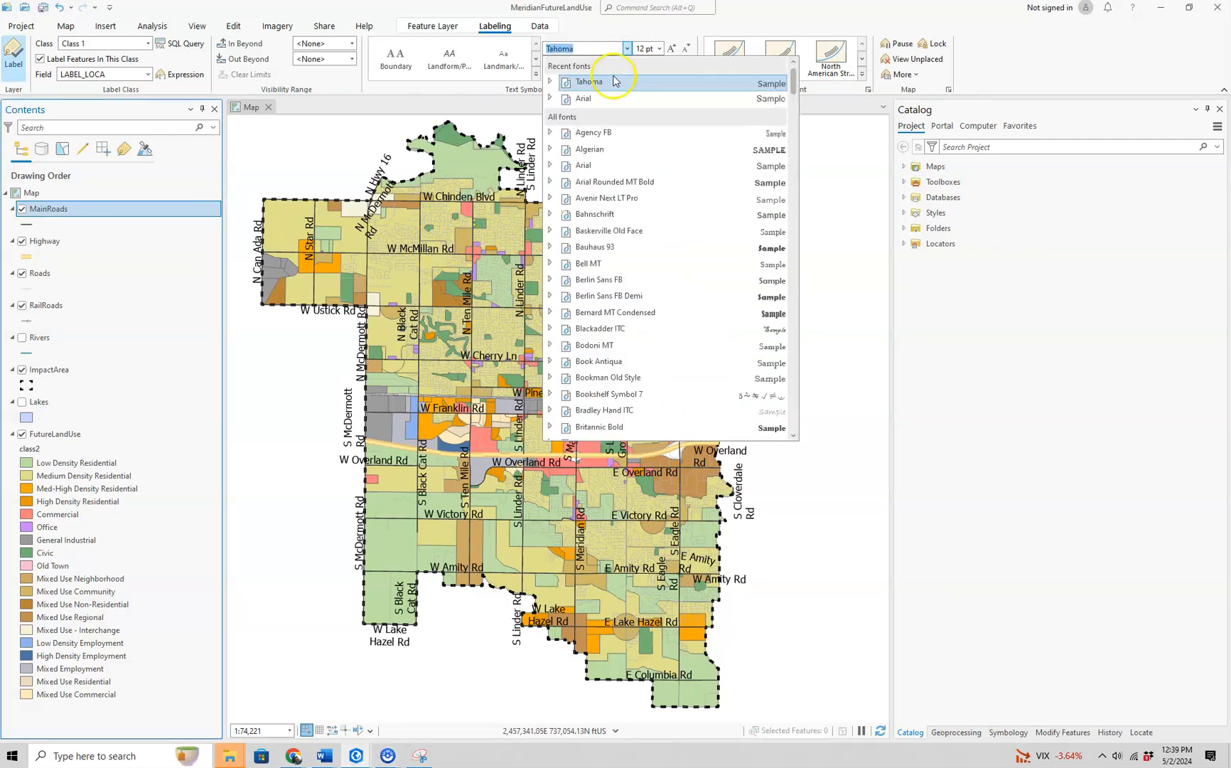
{"action": "left_click", "coordinate": [588, 100]}
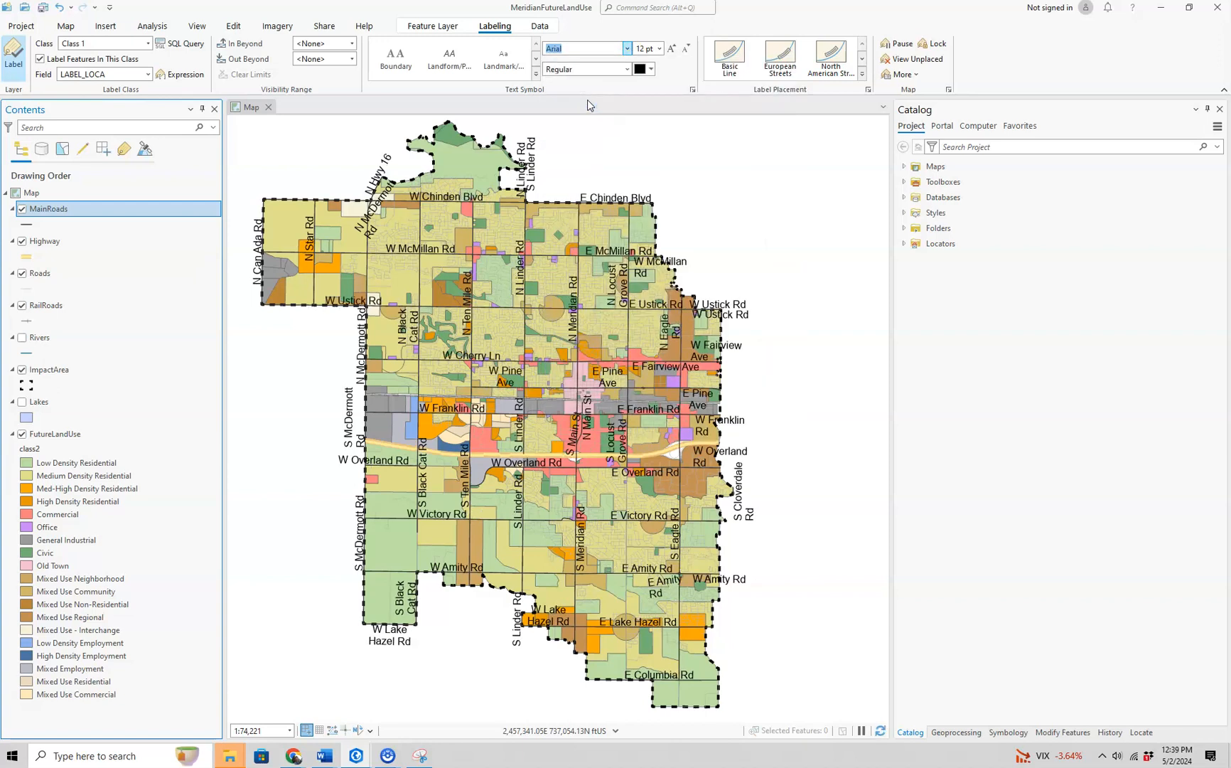
- Set the MainRoads label text color to Gray 70% and the text size to 10 pt
{"action": "left_click", "coordinate": [651, 69]}
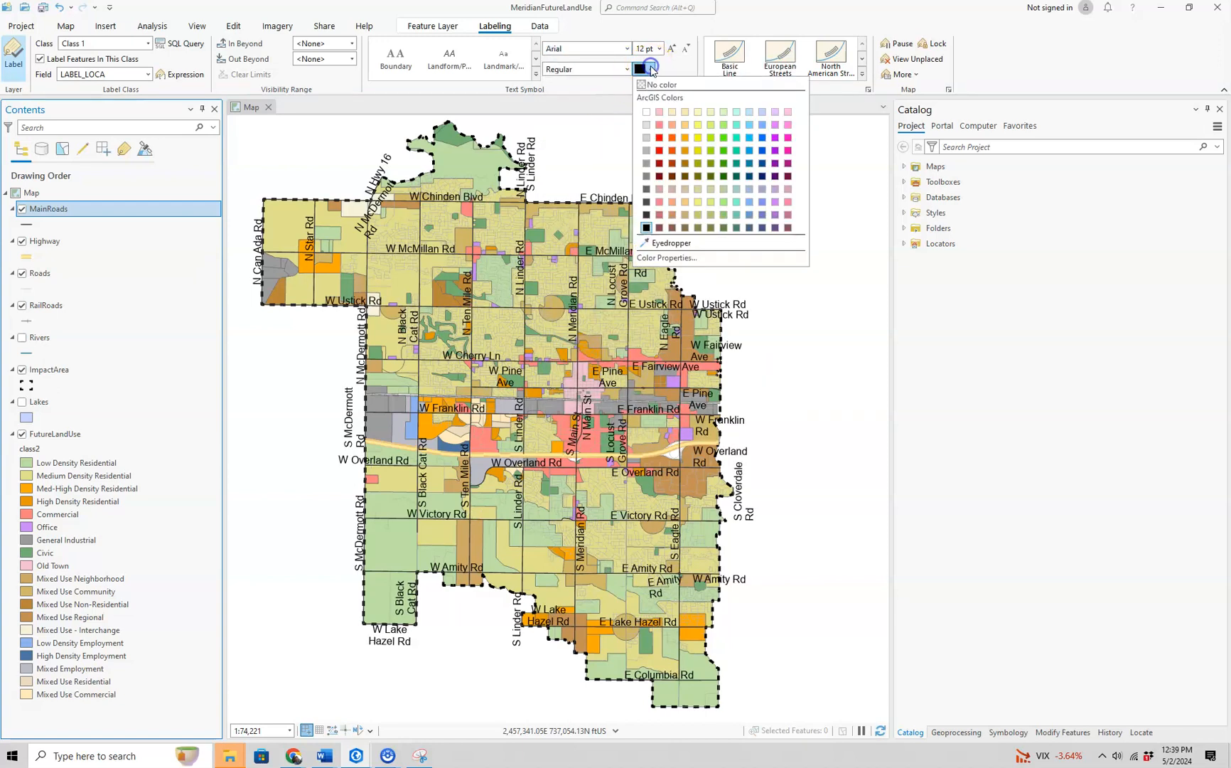
{"action": "left_click", "coordinate": [647, 202]}
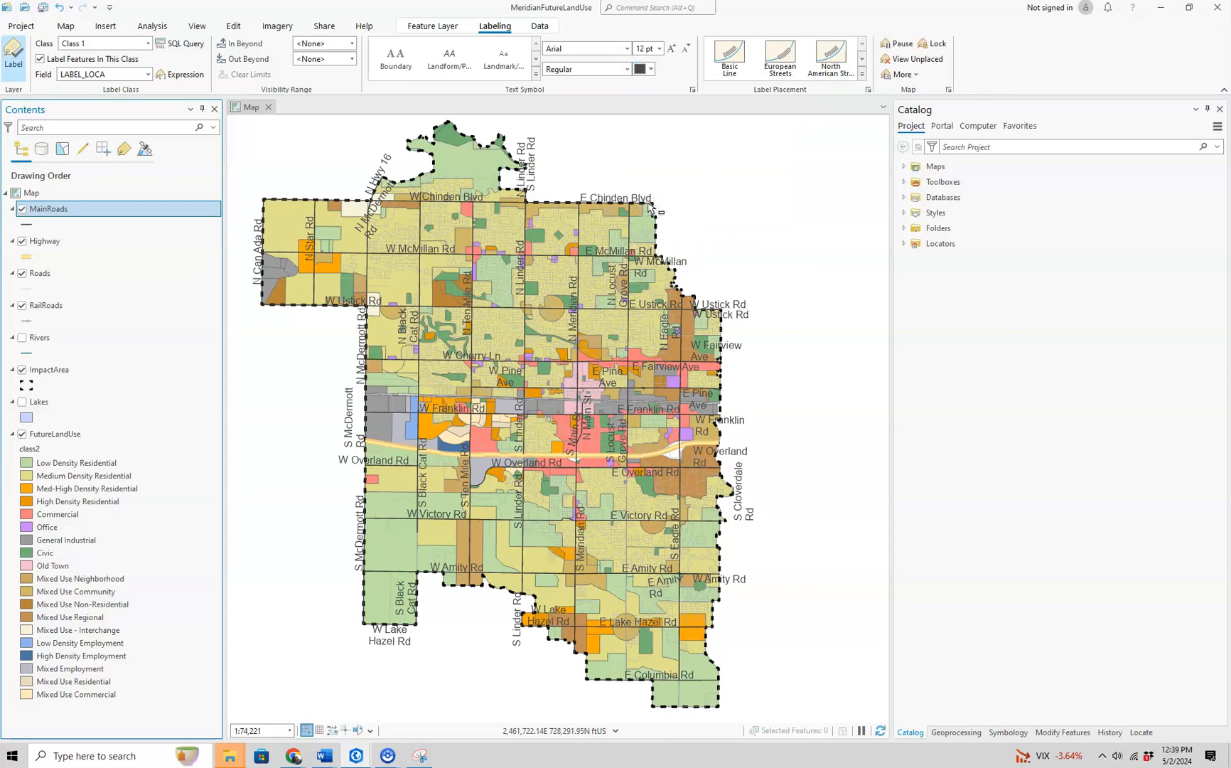
{"action": "left_click", "coordinate": [659, 48]}
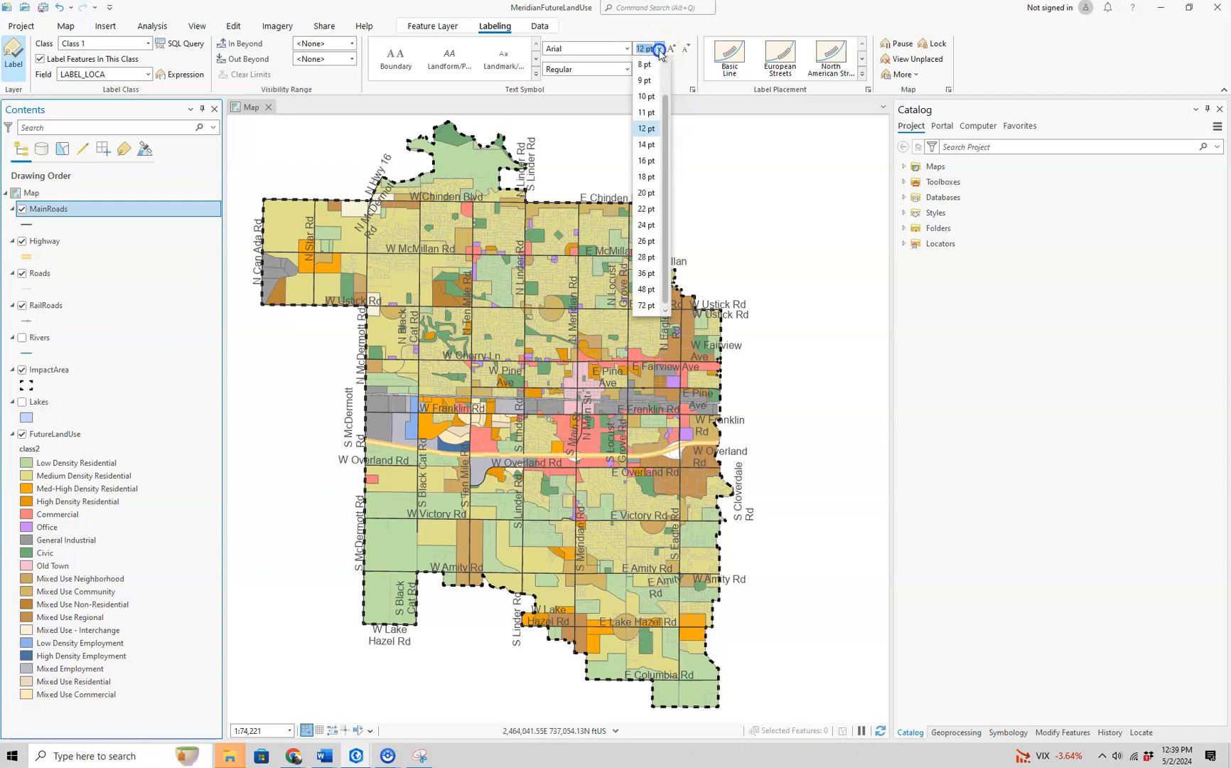
{"action": "left_click", "coordinate": [650, 98]}
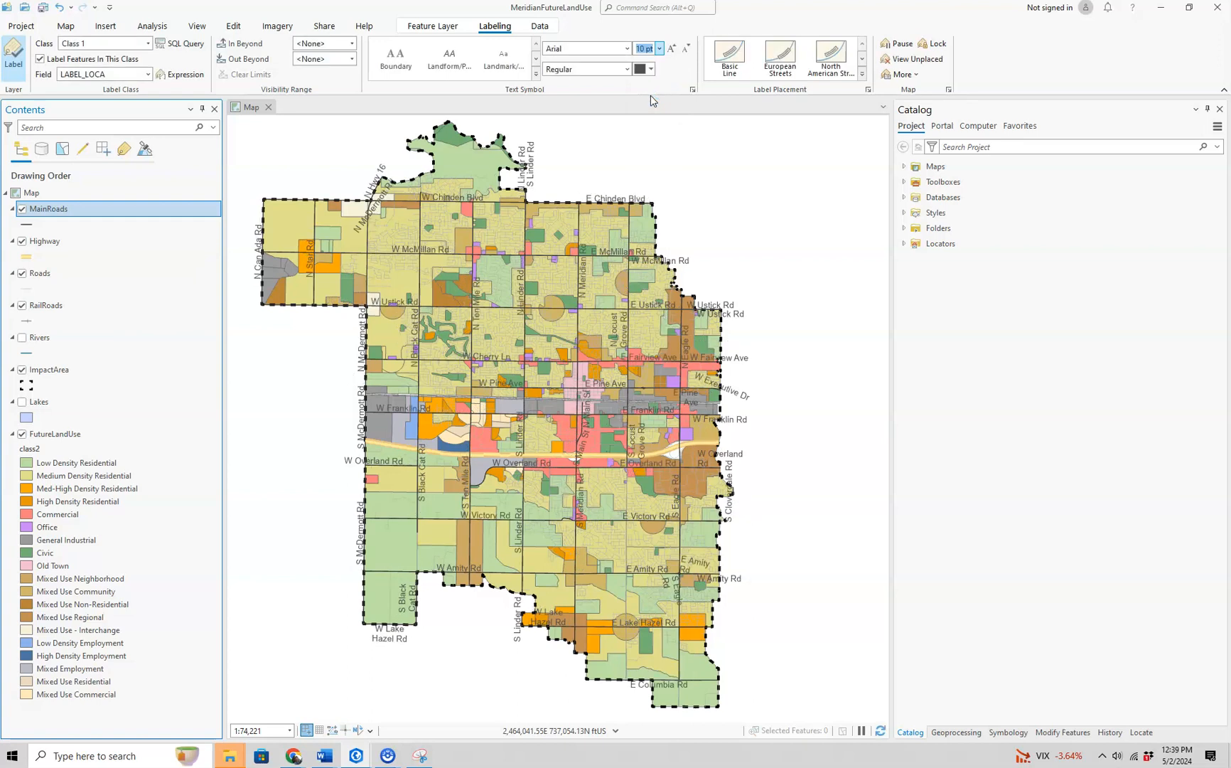
- Try the Basic Line and European Streets placements, apply North American Streets to the MainRoads labels, and choose a darker gray text color
{"action": "left_click", "coordinate": [736, 69]}
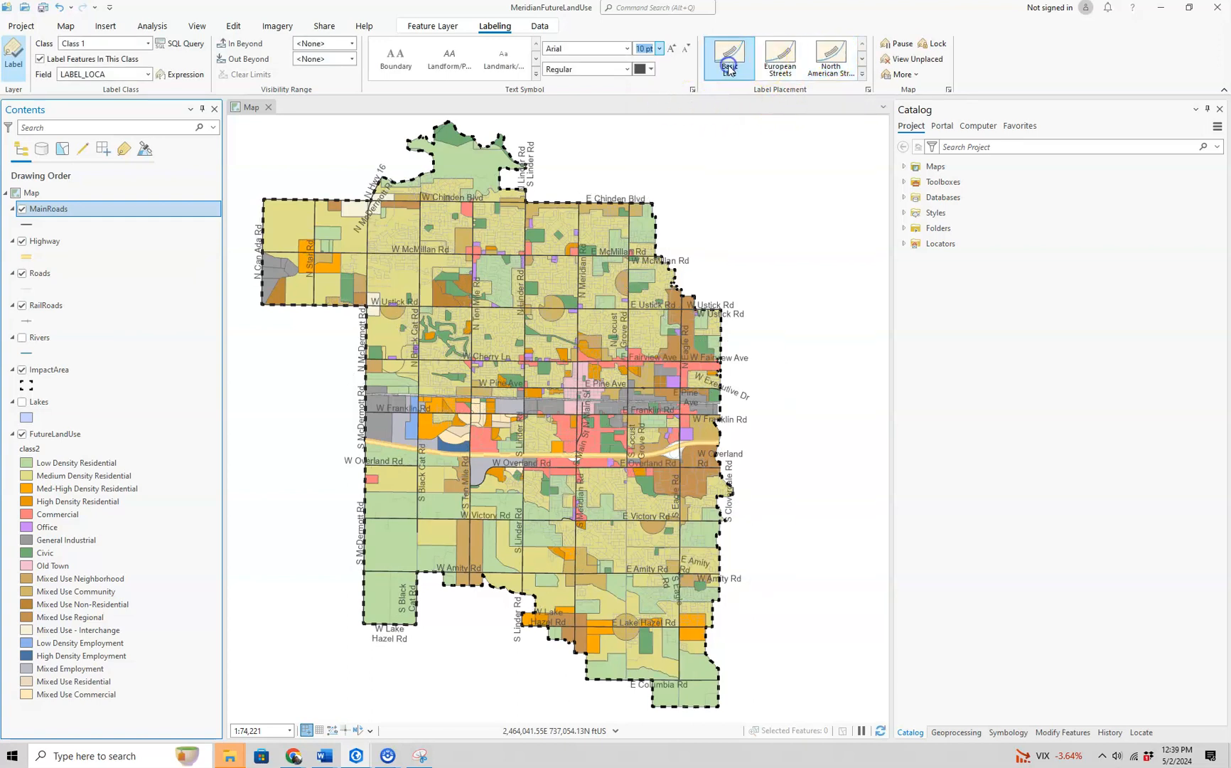
{"action": "left_click", "coordinate": [780, 63]}
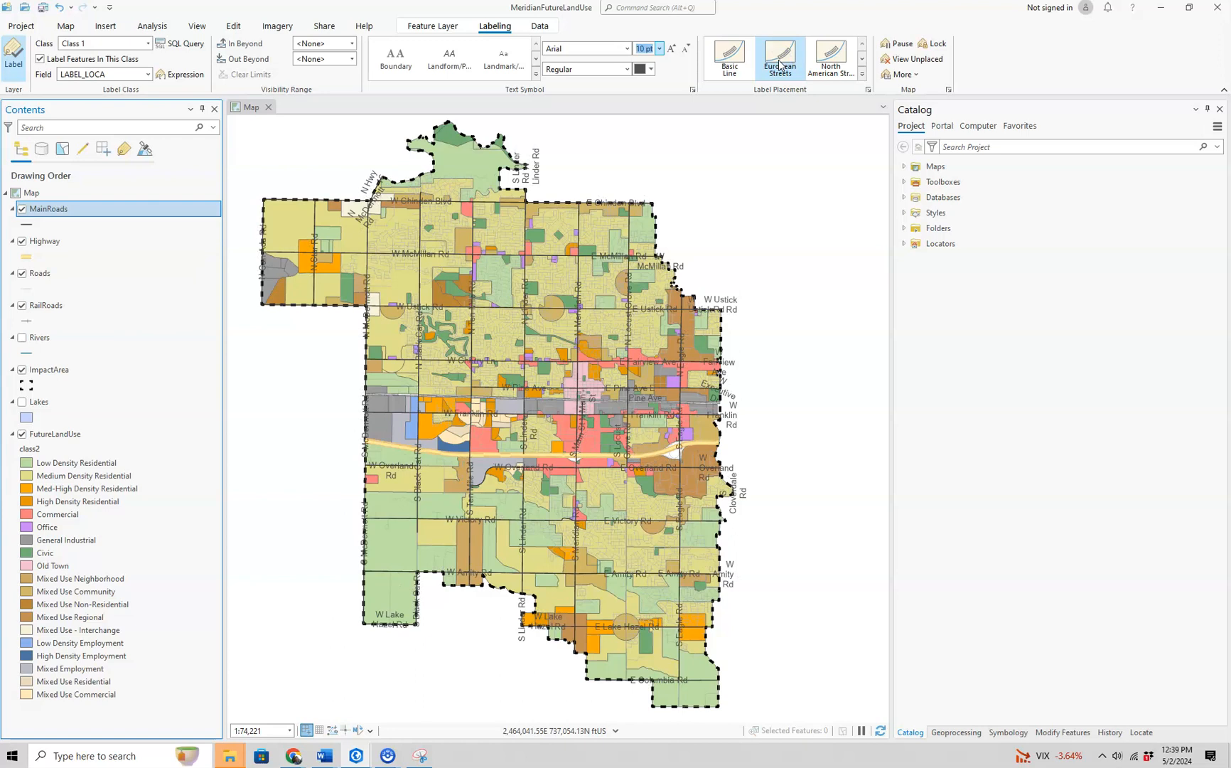
{"action": "left_click", "coordinate": [831, 62]}
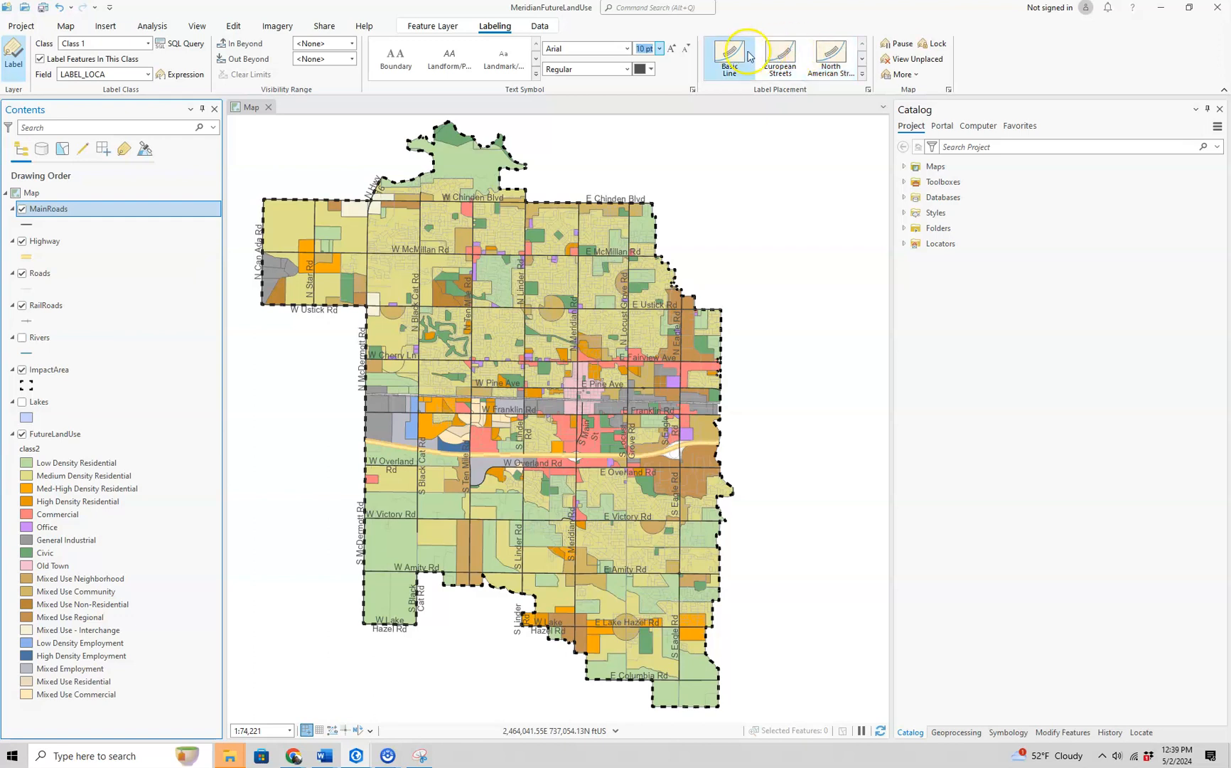
{"action": "left_click", "coordinate": [651, 69]}
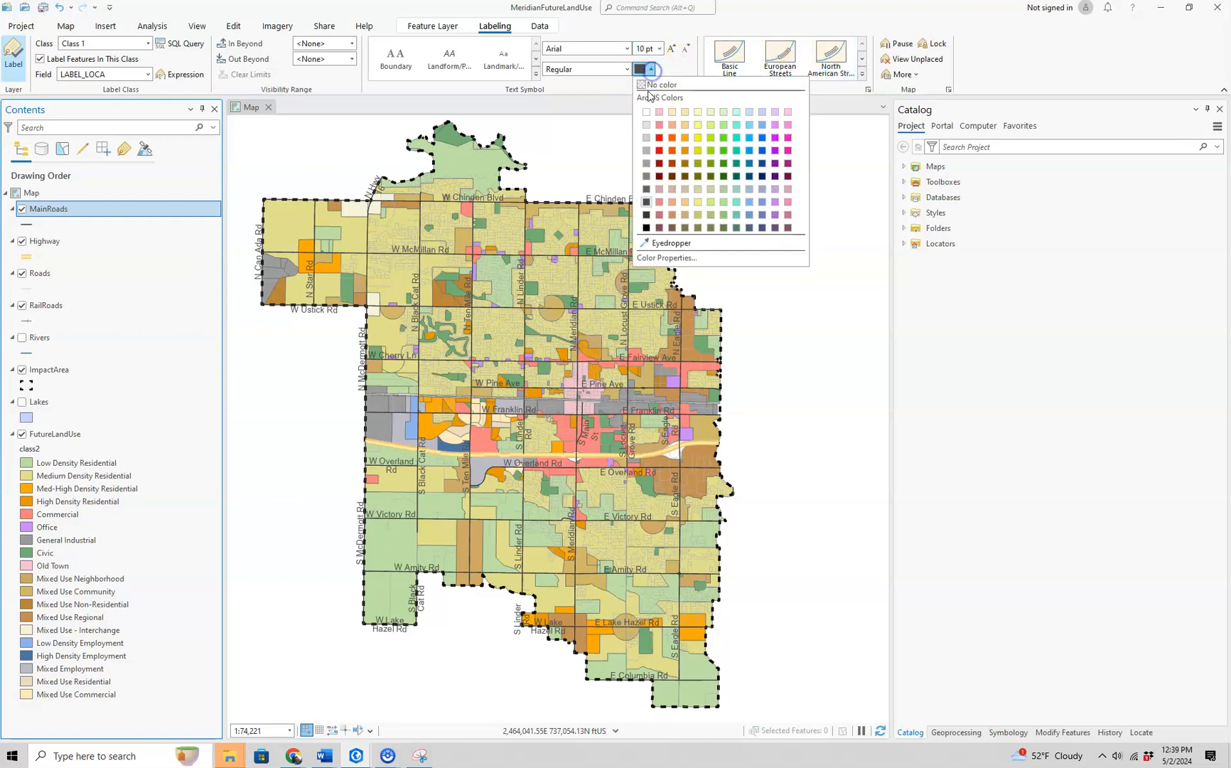
{"action": "left_click", "coordinate": [645, 216]}
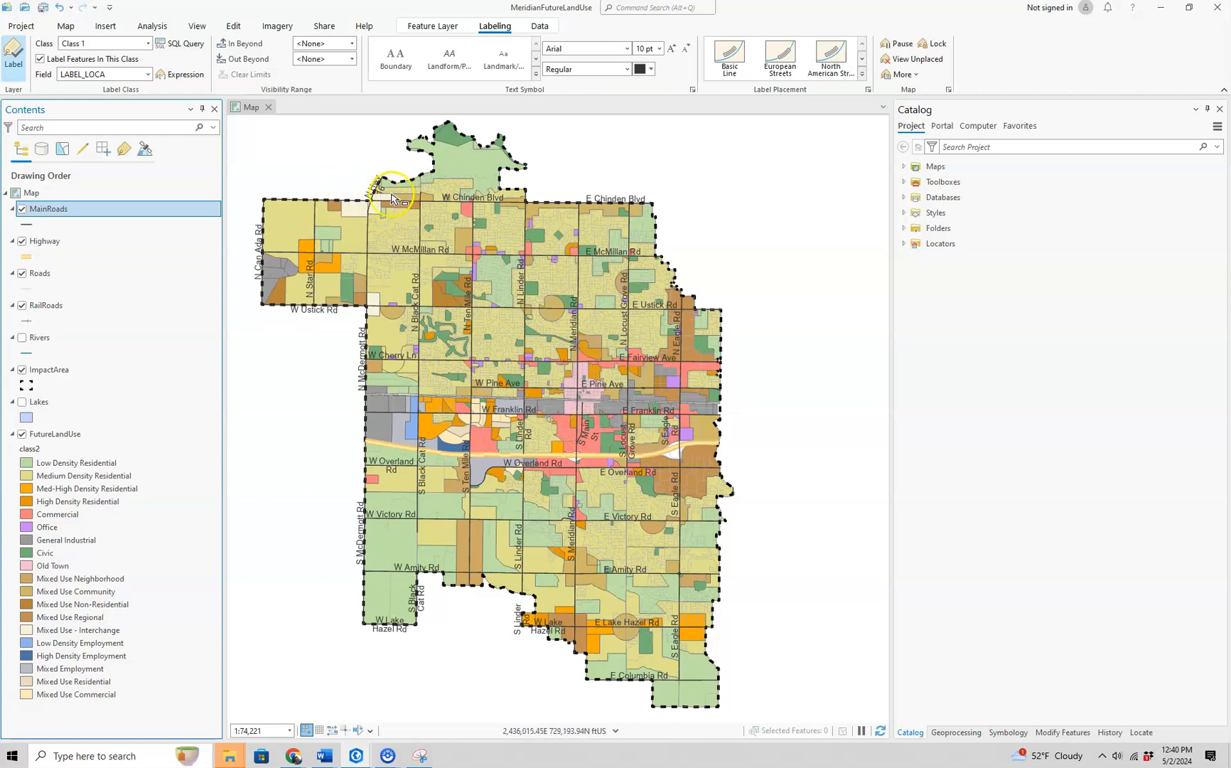
- Convert the MainRoads labels to graphics at 1:74,221 with the suffix Graphics and the output layer GroupGraphics
{"action": "right_click", "coordinate": [99, 218]}
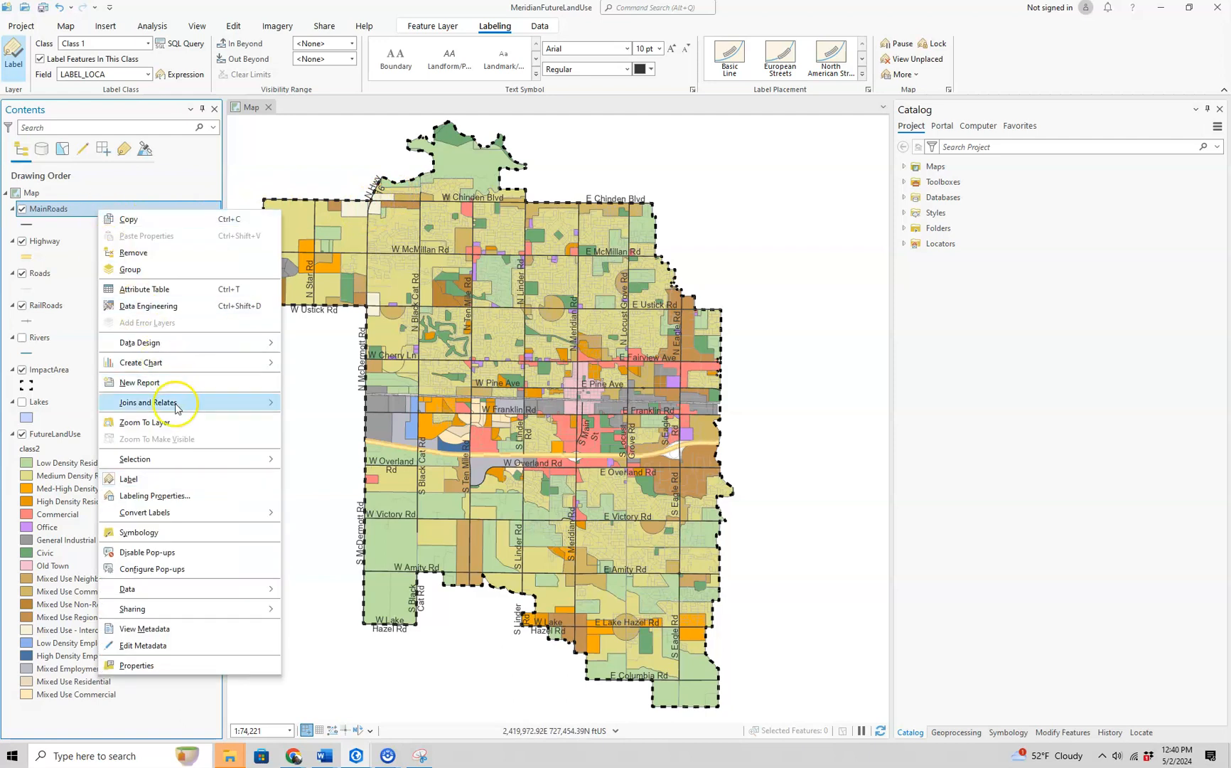
{"action": "mouse_move", "coordinate": [186, 511]}
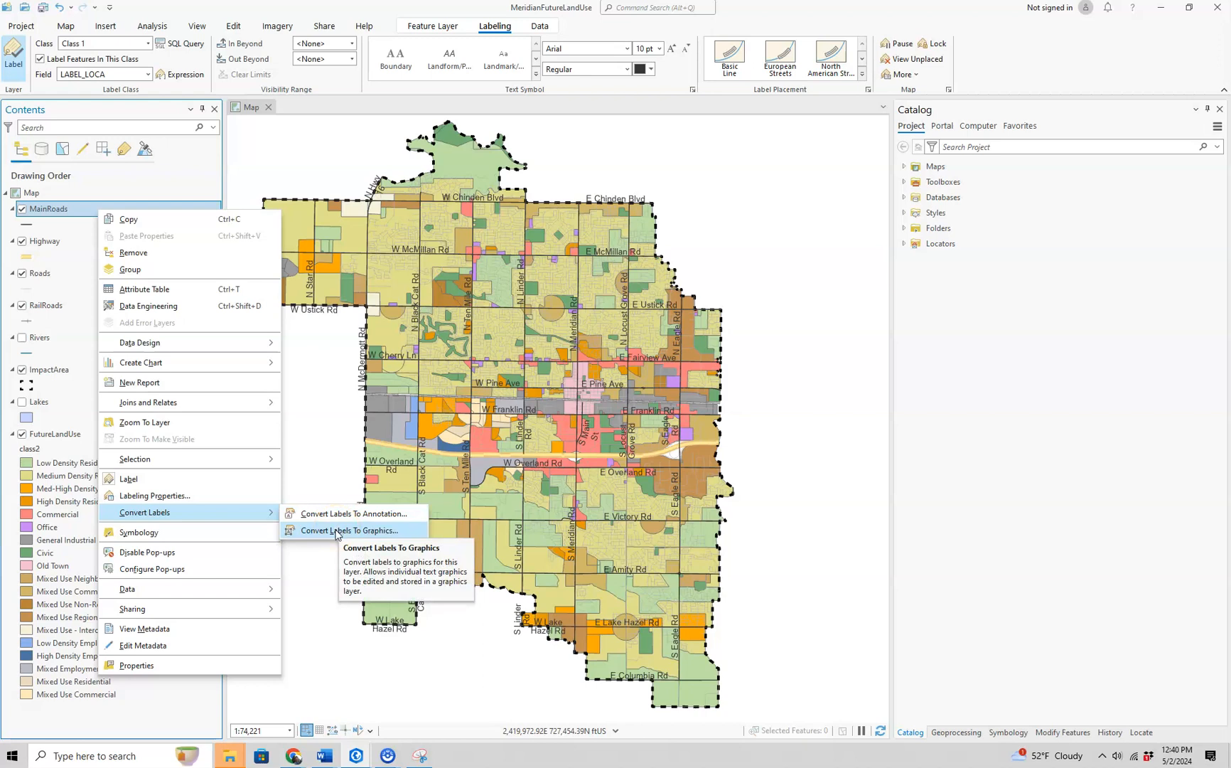
{"action": "left_click", "coordinate": [336, 531]}
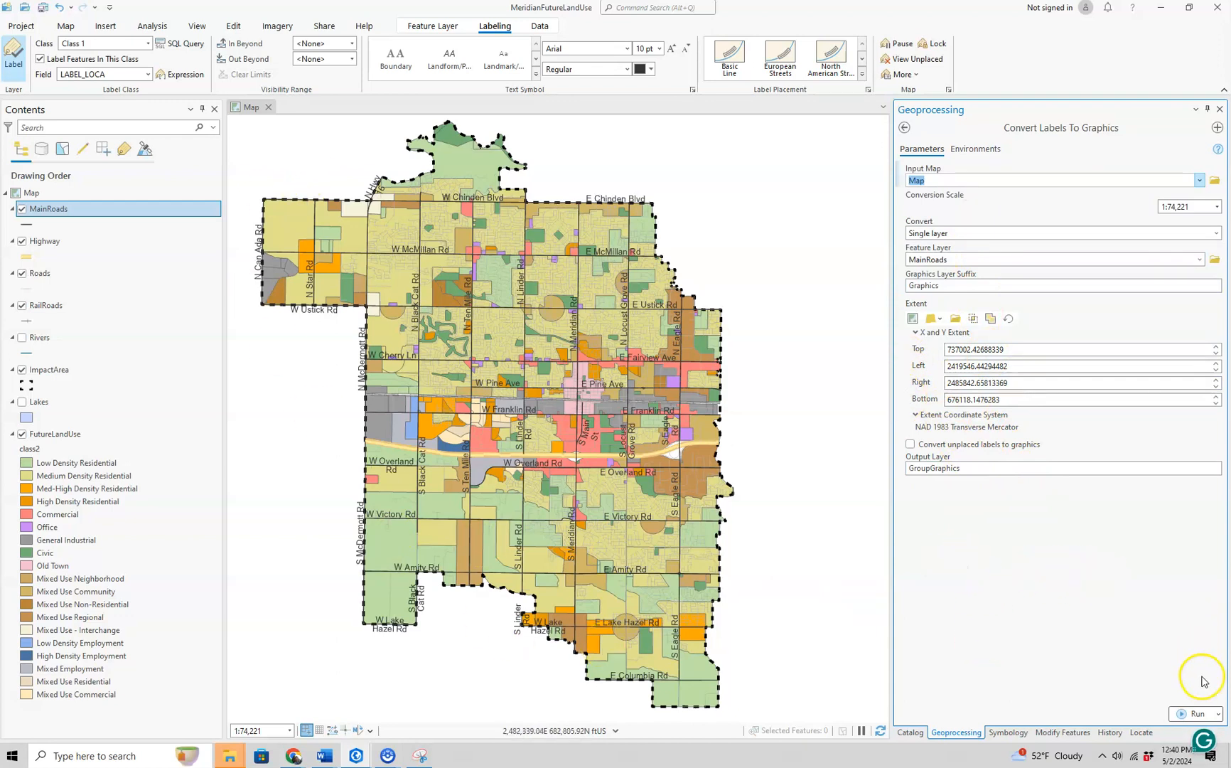
{"action": "left_click", "coordinate": [1201, 713]}
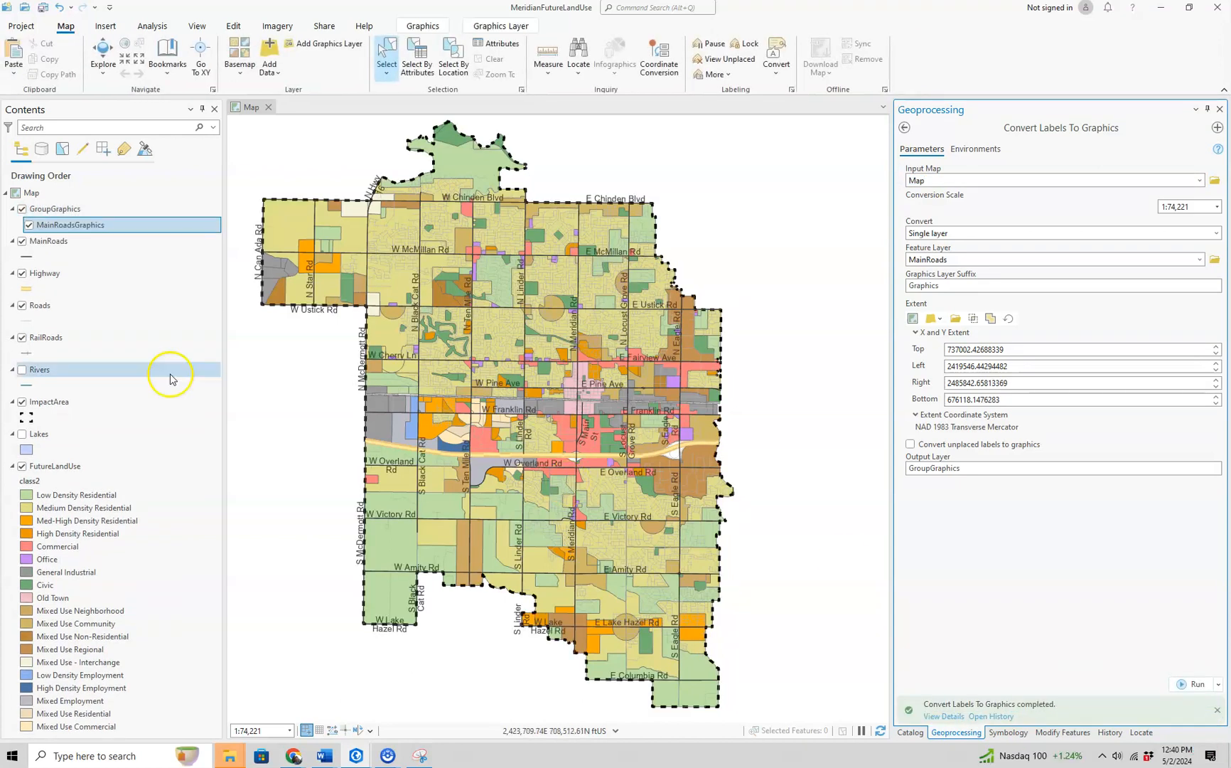
- Make MainRoadsGraphics in the GroupGraphics group the selected layer and keep it visible
{"action": "right_click", "coordinate": [50, 242]}
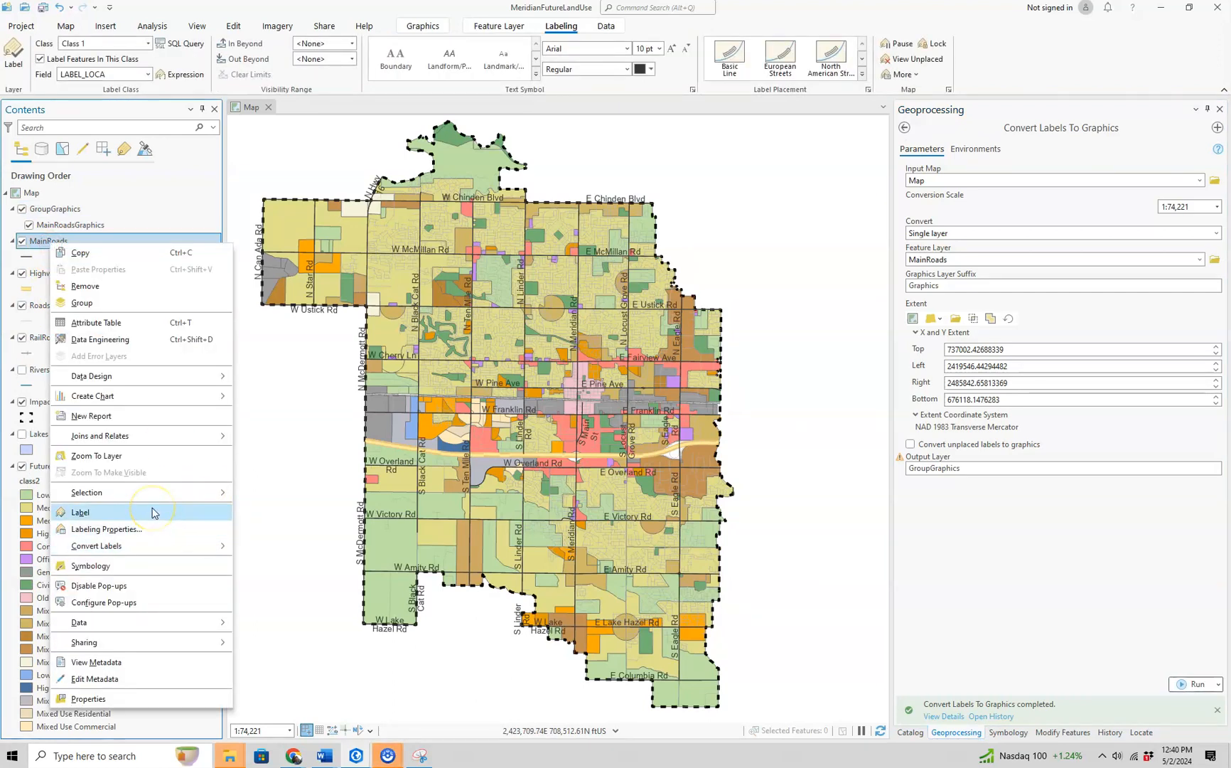
{"action": "left_click", "coordinate": [123, 194]}
{"action": "left_click", "coordinate": [101, 229]}
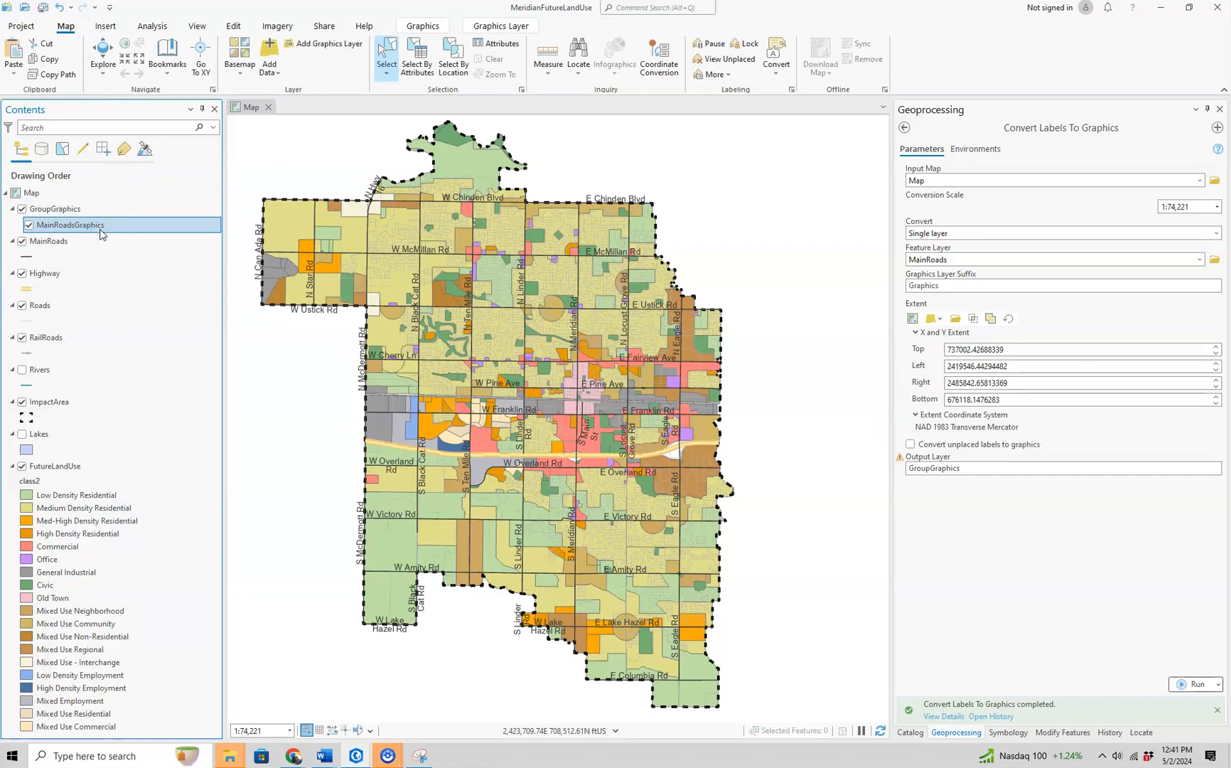
{"action": "left_click", "coordinate": [438, 241]}
{"action": "left_click", "coordinate": [29, 225]}
- Try to select the N Hwy 16 label on the map with the feature selection tool
{"action": "scroll", "coordinate": [356, 182], "scroll_direction": "up", "scroll_amount": 1}
{"action": "scroll", "coordinate": [356, 182], "scroll_direction": "up", "scroll_amount": 1}
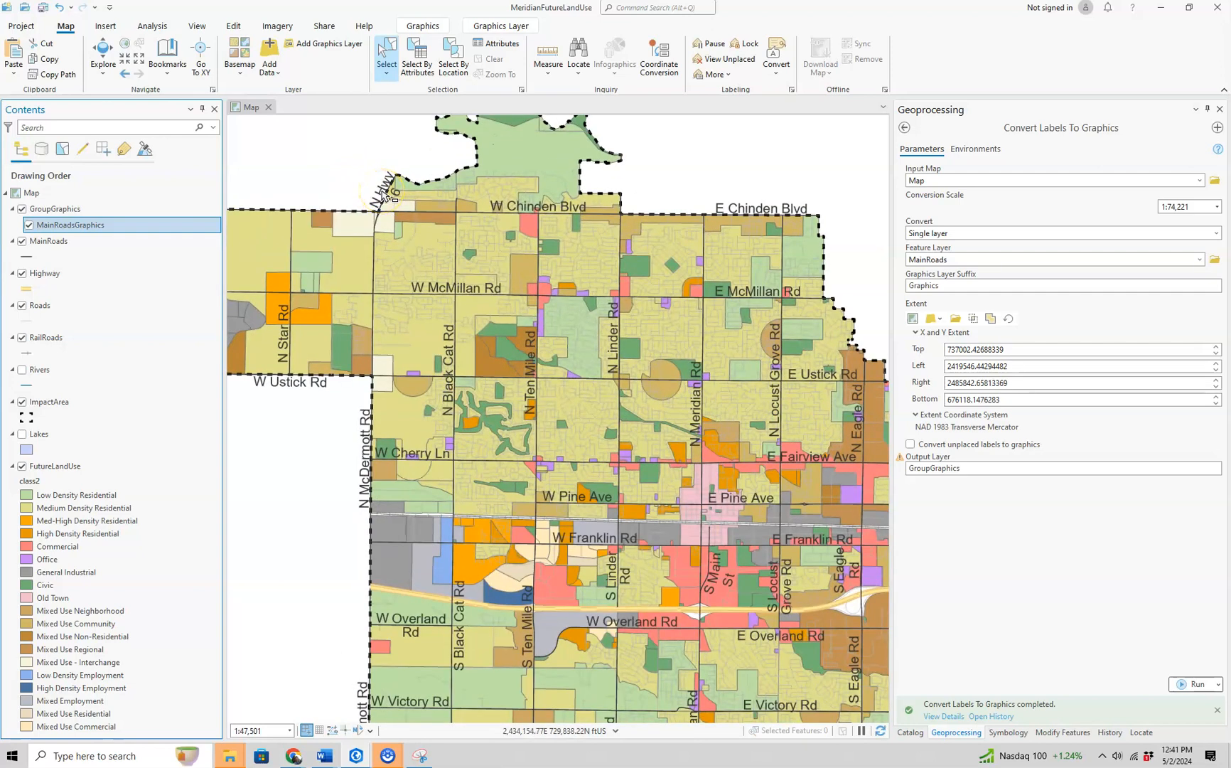
{"action": "left_click", "coordinate": [383, 194]}
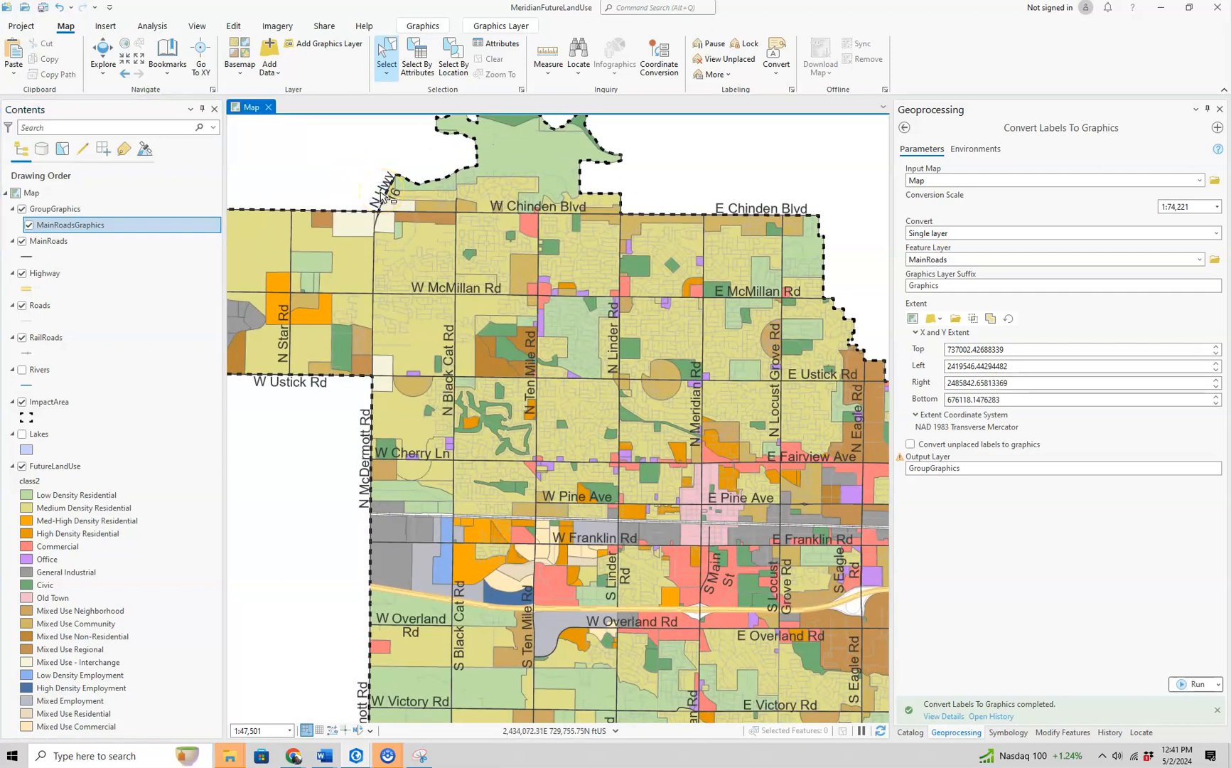
{"action": "left_click", "coordinate": [382, 189]}
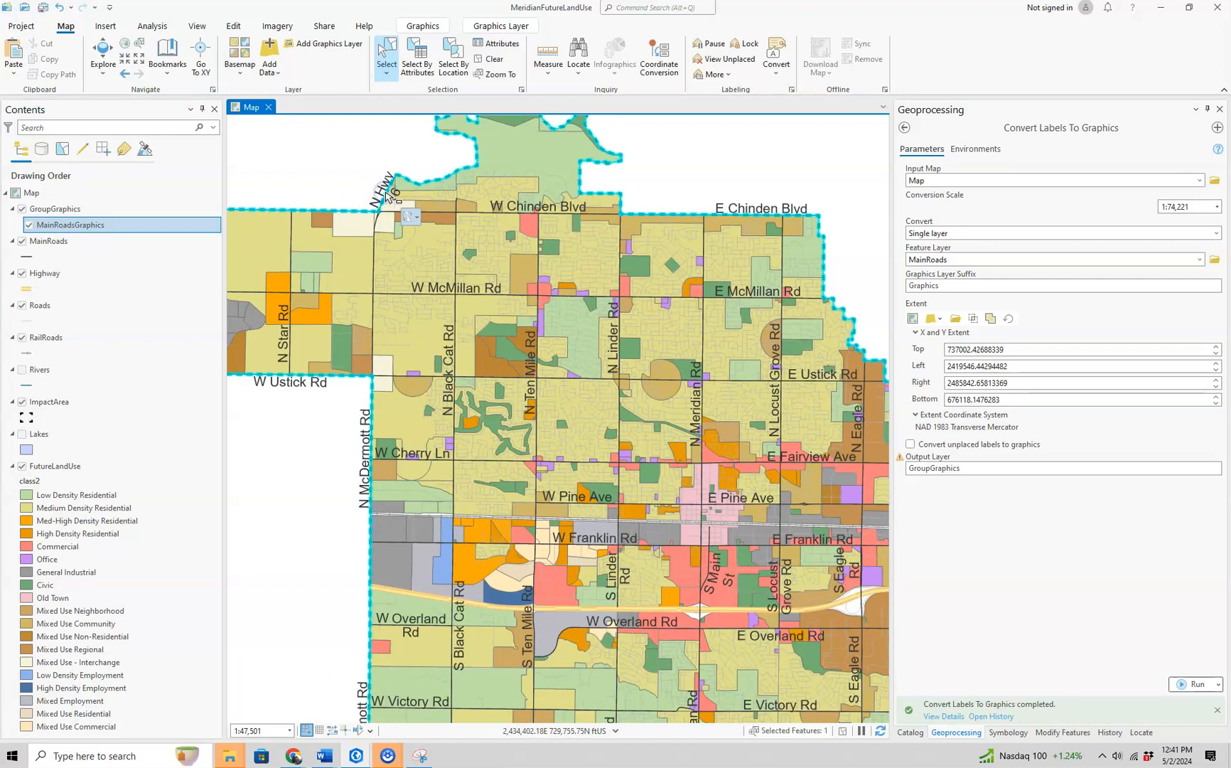
{"action": "left_click", "coordinate": [382, 188]}
{"action": "left_click", "coordinate": [380, 179]}
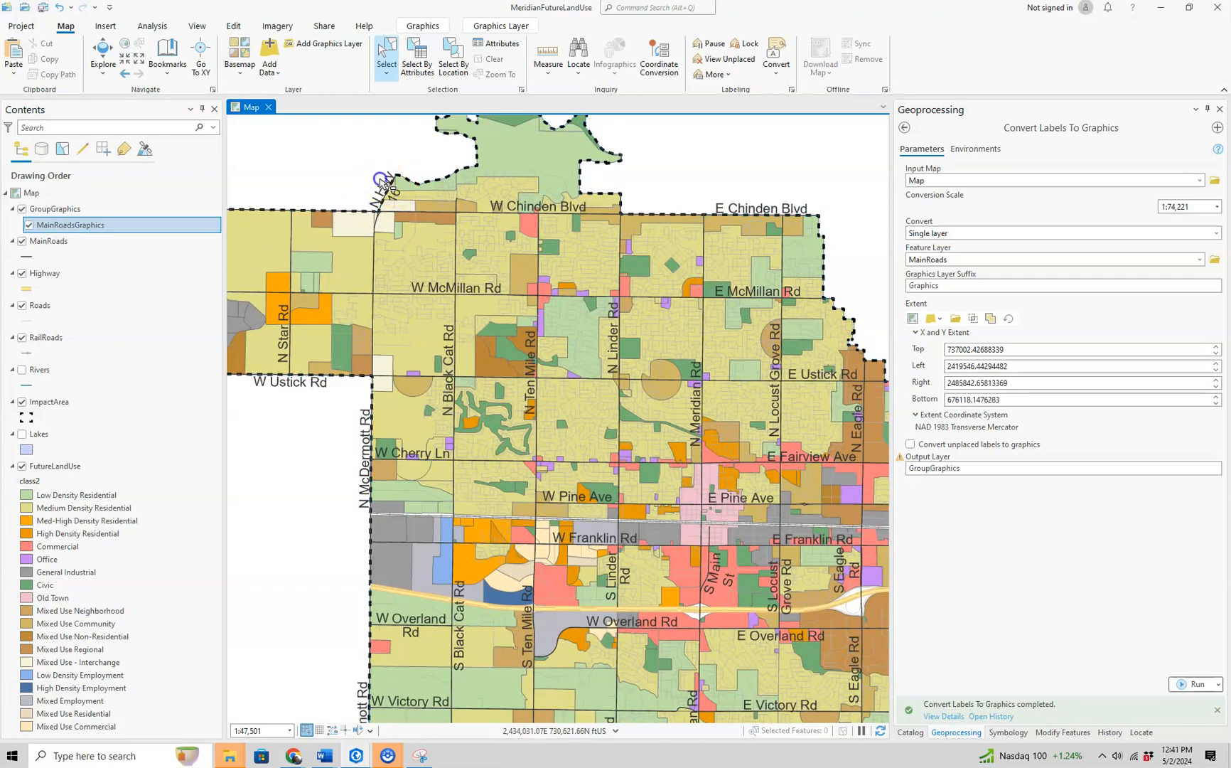
- Select the N Hwy 16 label with the graphics Select tool and delete it
{"action": "left_click", "coordinate": [422, 26]}
{"action": "left_click", "coordinate": [376, 193]}
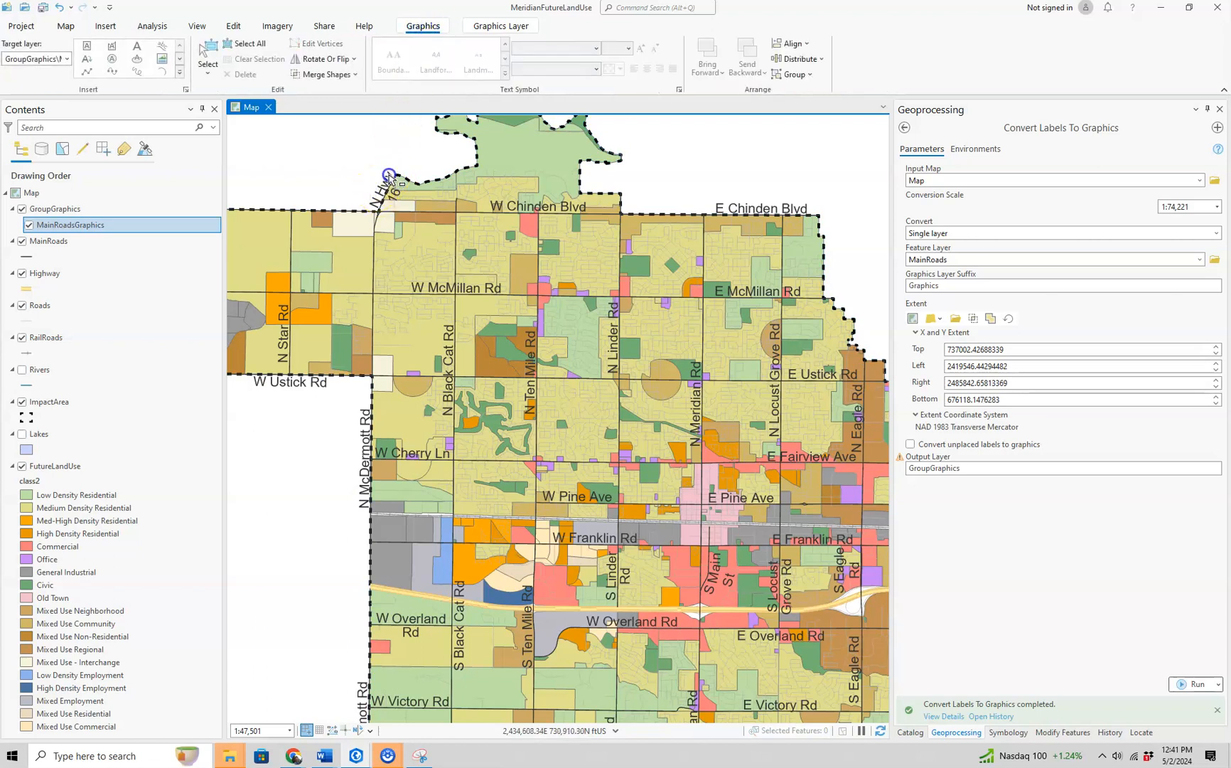
{"action": "left_click", "coordinate": [235, 563]}
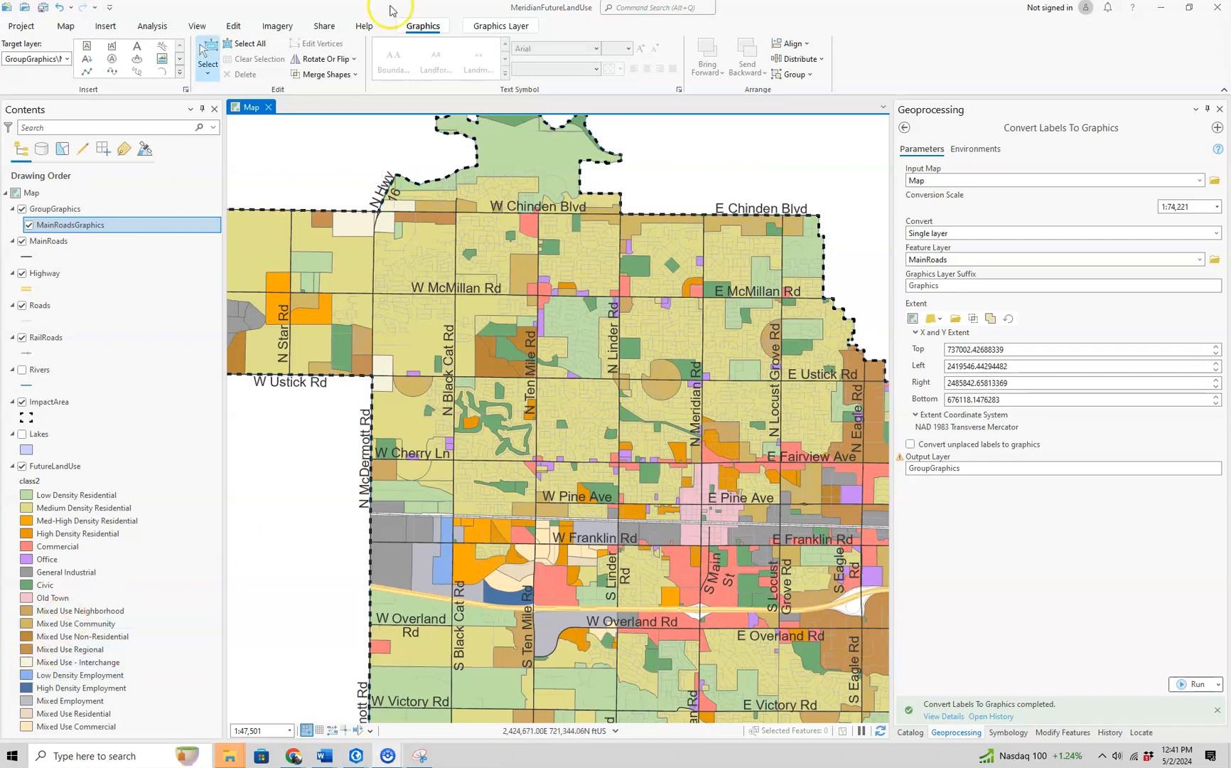
{"action": "left_click", "coordinate": [211, 64]}
{"action": "left_click", "coordinate": [213, 65]}
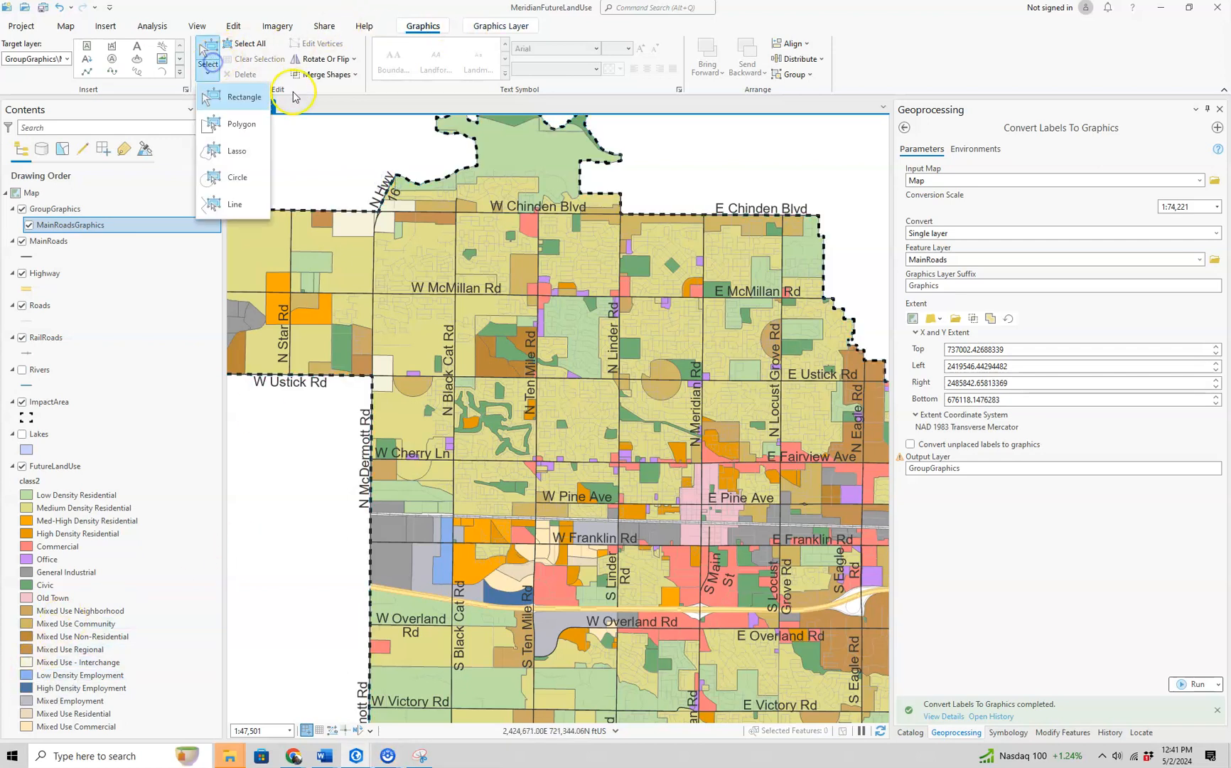
{"action": "left_click", "coordinate": [360, 147]}
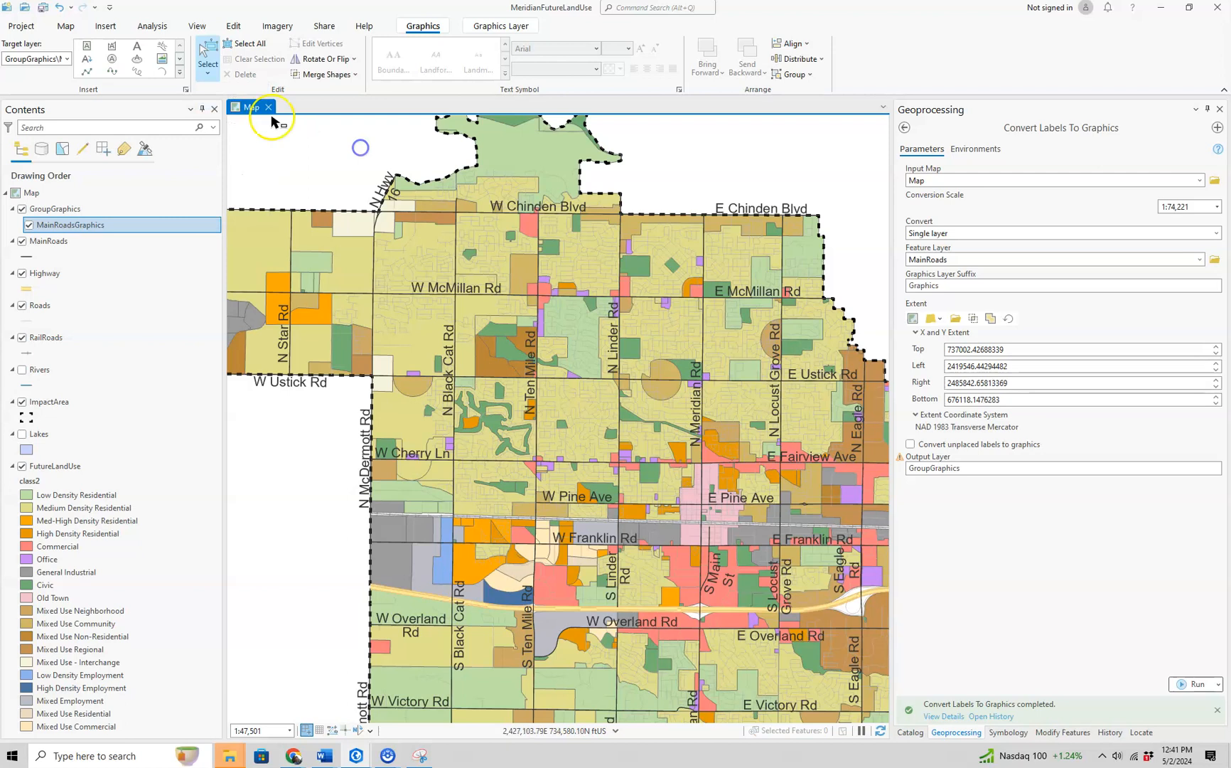
{"action": "left_click", "coordinate": [384, 191]}
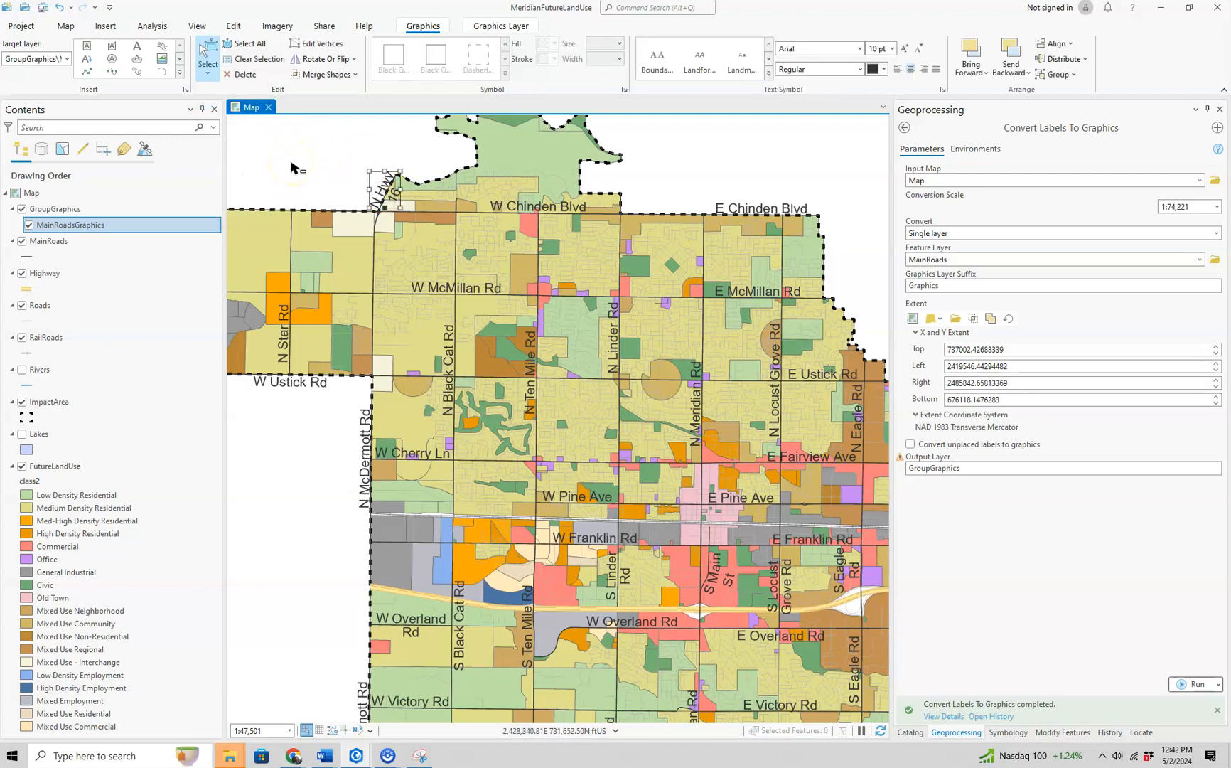
{"action": "key", "text": "Delete"}
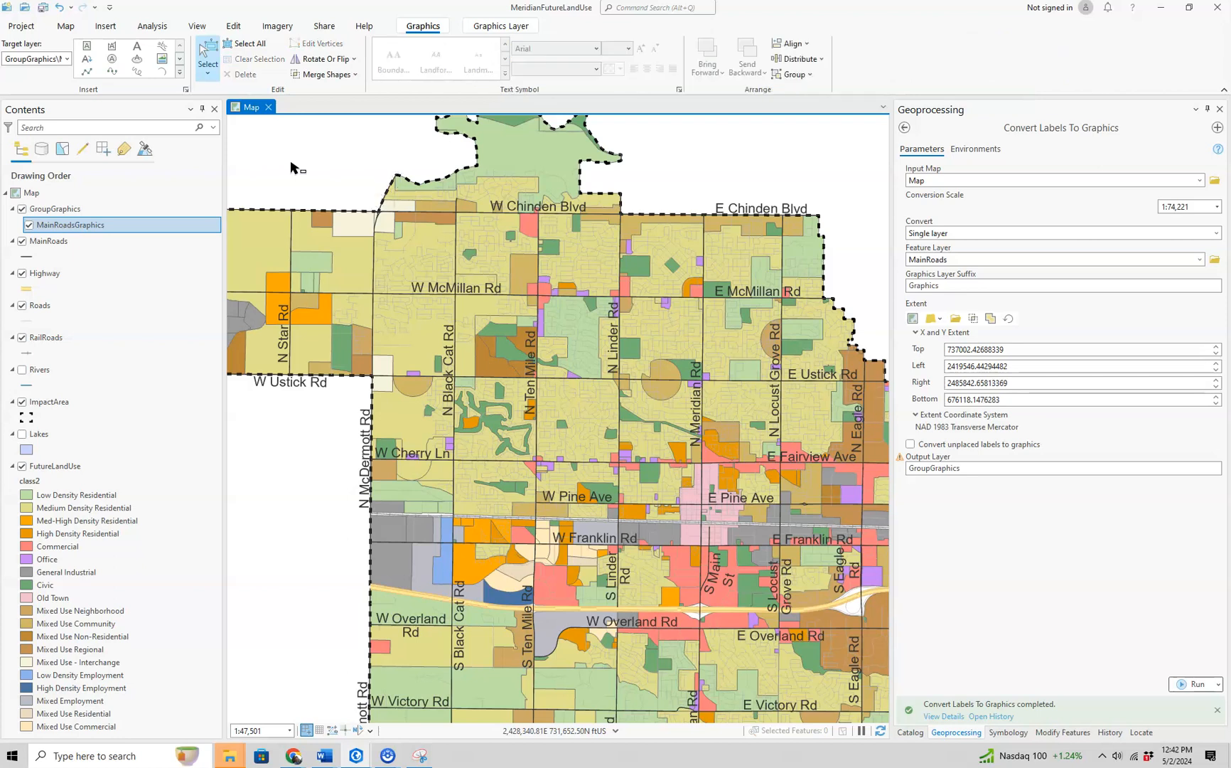
- Move the W McMillan Rd label graphic slightly west along its road
{"action": "scroll", "coordinate": [393, 304], "scroll_direction": "down", "scroll_amount": 2}
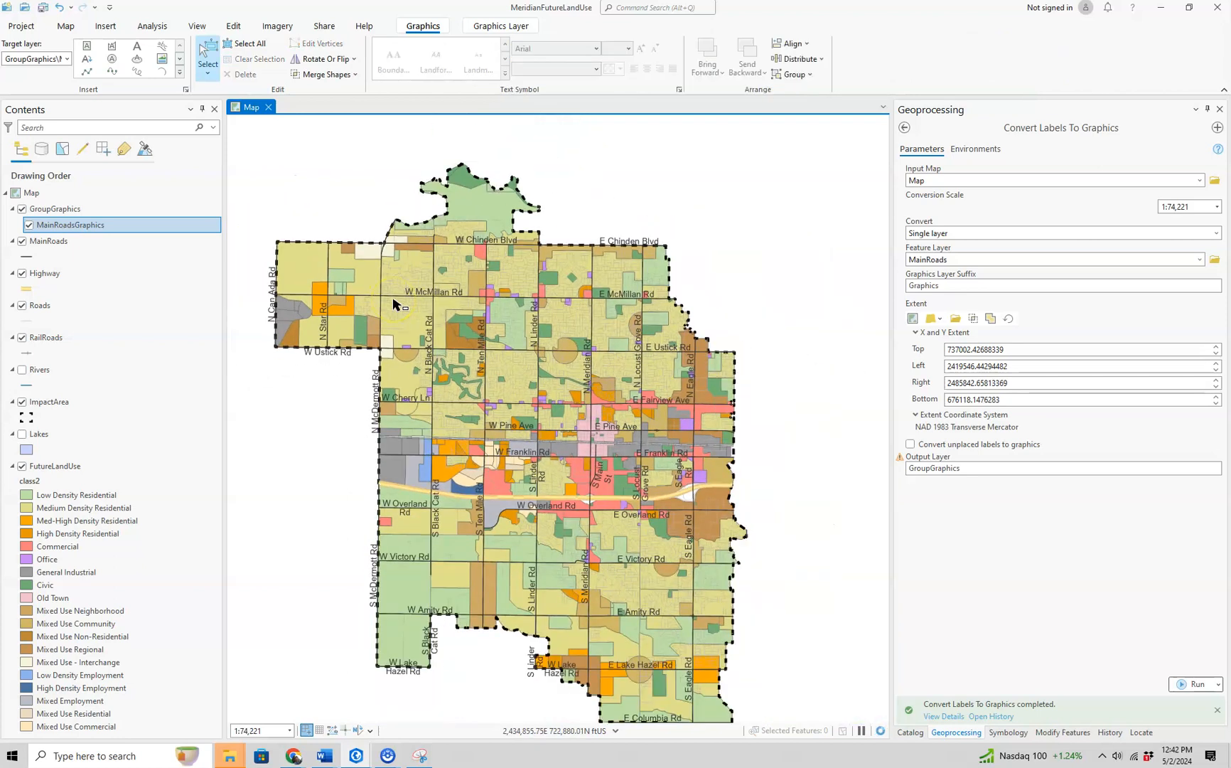
{"action": "left_click", "coordinate": [594, 392]}
{"action": "scroll", "coordinate": [564, 371], "scroll_direction": "up", "scroll_amount": 2}
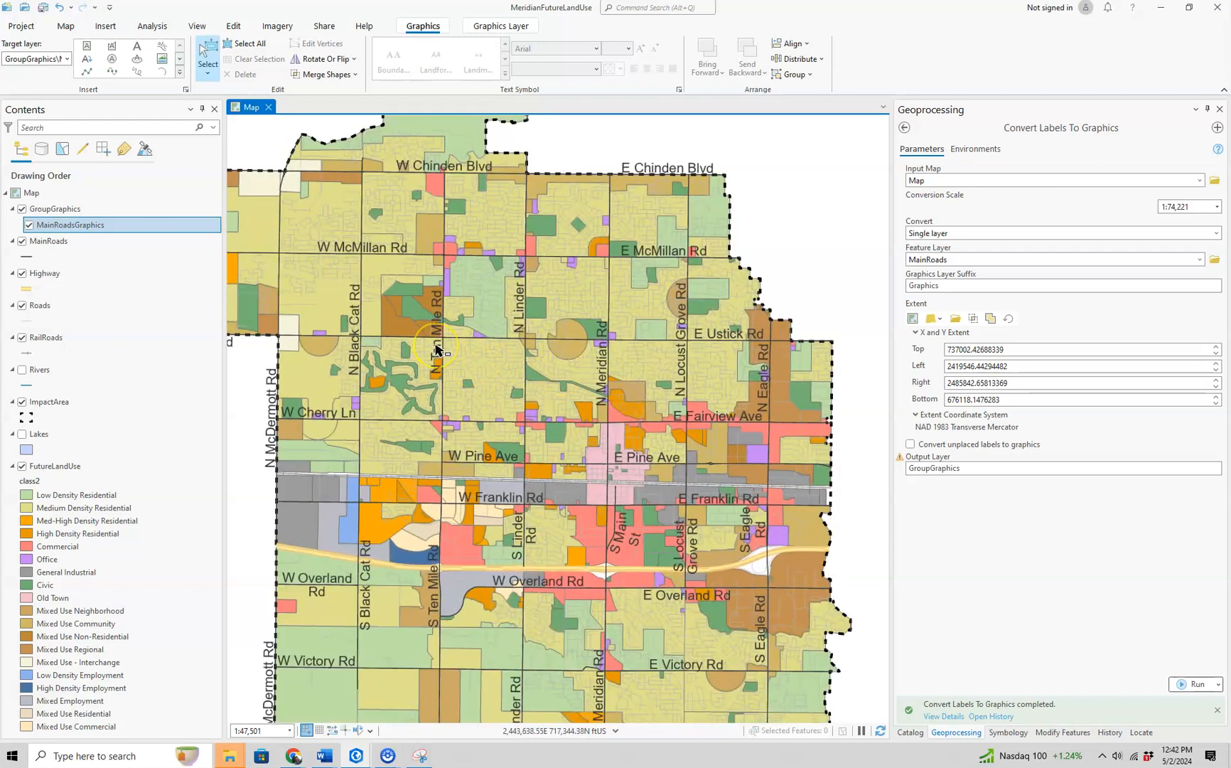
{"action": "scroll", "coordinate": [436, 348], "scroll_direction": "down", "scroll_amount": 2}
{"action": "left_click", "coordinate": [413, 288]}
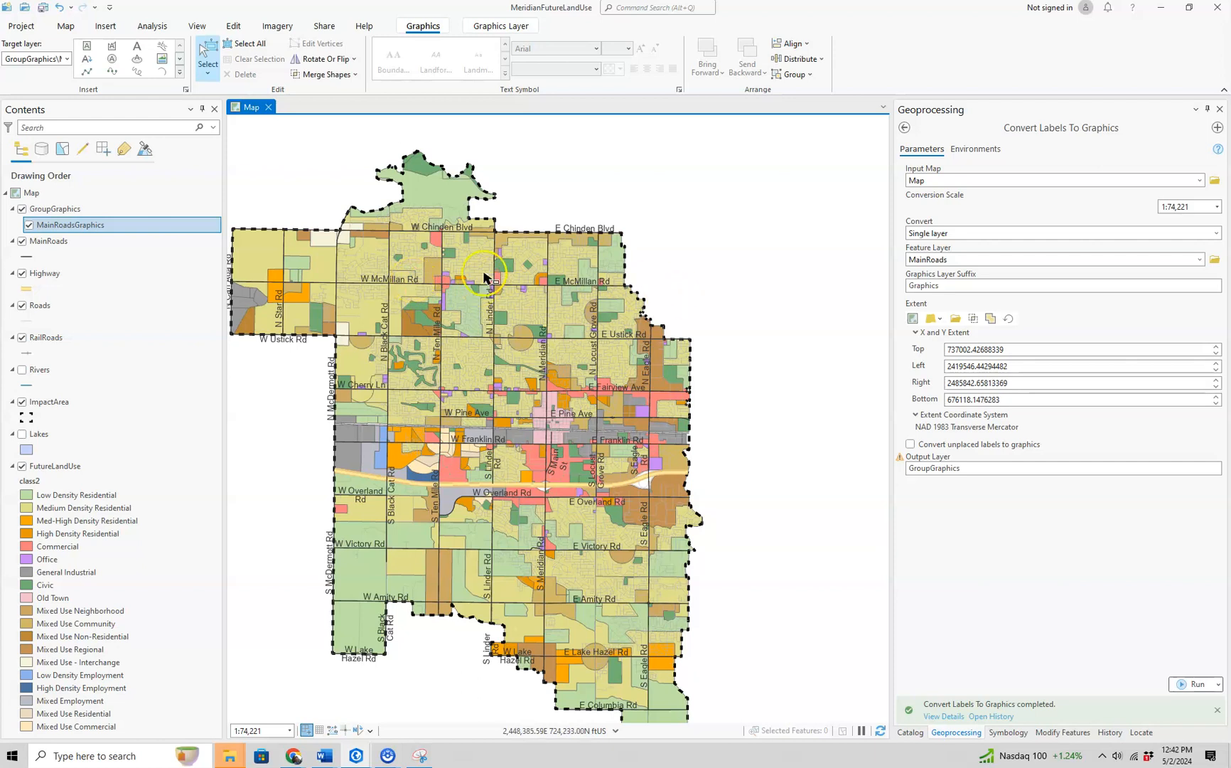
{"action": "scroll", "coordinate": [382, 285], "scroll_direction": "up", "scroll_amount": 2}
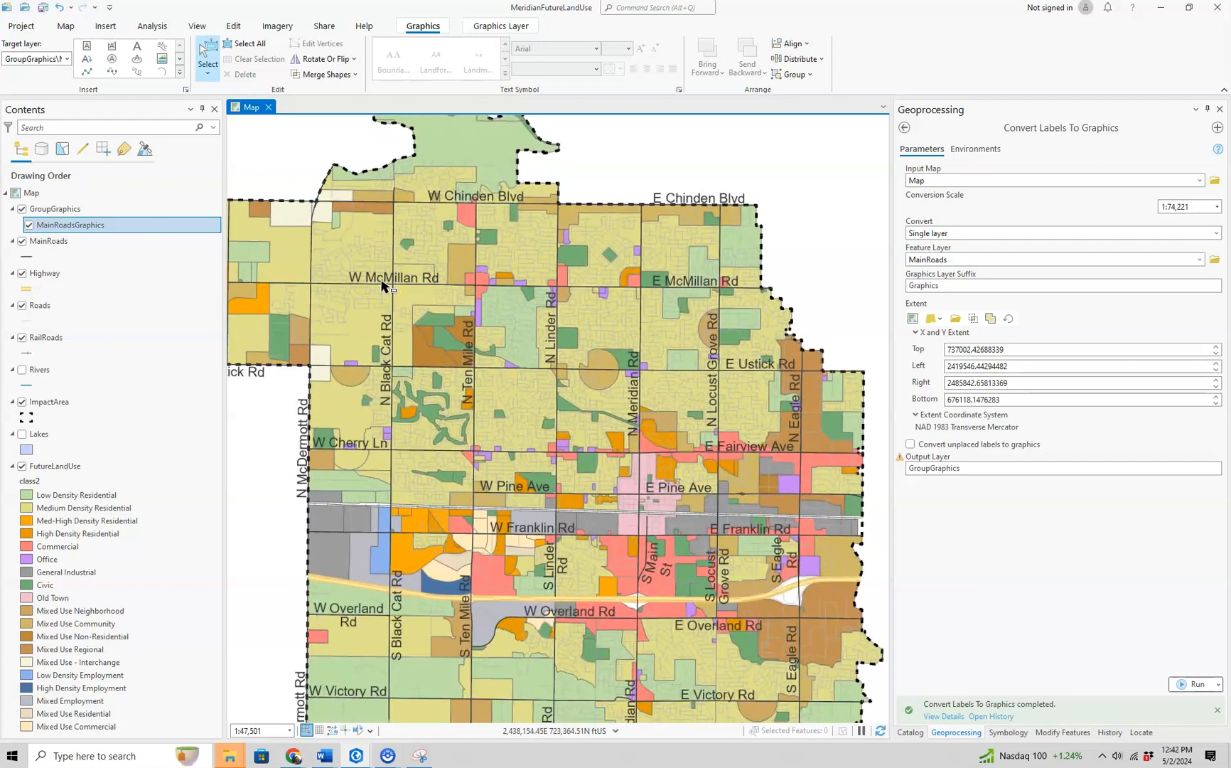
{"action": "left_click", "coordinate": [382, 278]}
{"action": "mouse_move", "coordinate": [382, 277]}
{"action": "left_mouse_down"}
{"action": "mouse_move", "coordinate": [346, 277]}
{"action": "mouse_move", "coordinate": [358, 278]}
{"action": "left_mouse_up"}
{"action": "scroll", "coordinate": [357, 277], "scroll_direction": "up", "scroll_amount": 4}
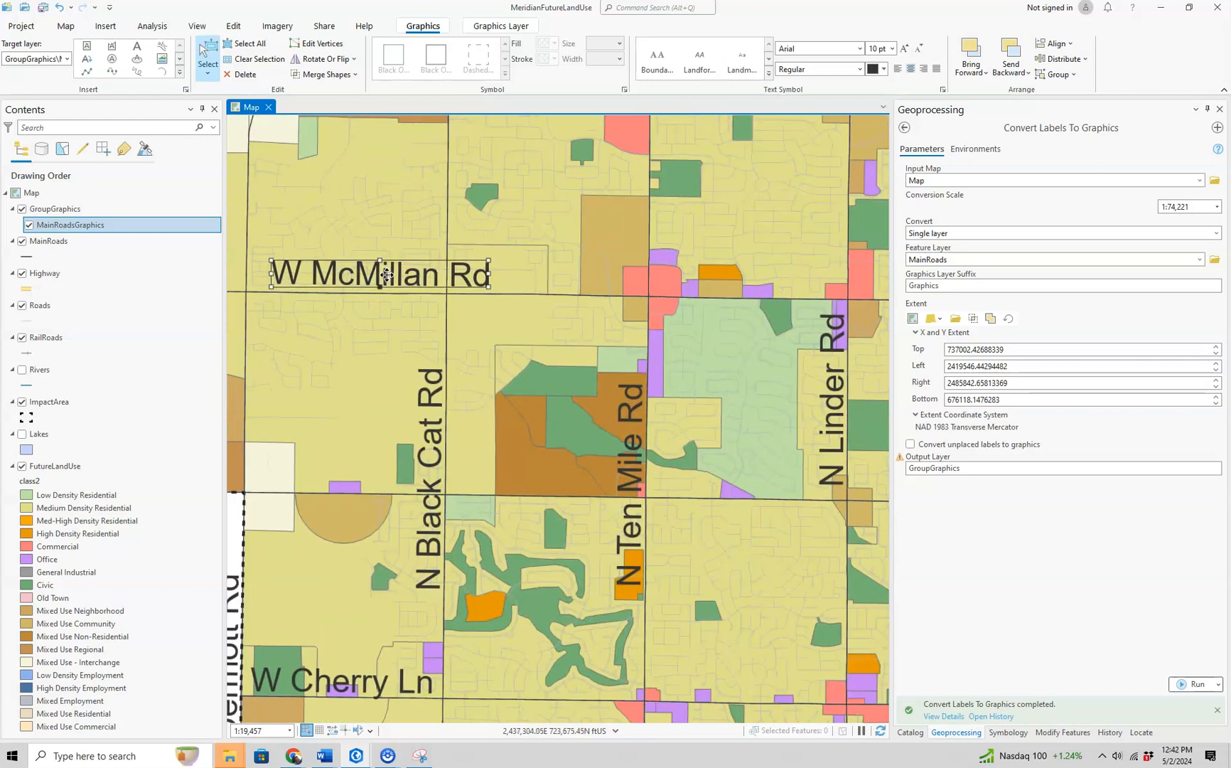
{"action": "scroll", "coordinate": [402, 276], "scroll_direction": "down", "scroll_amount": 4}
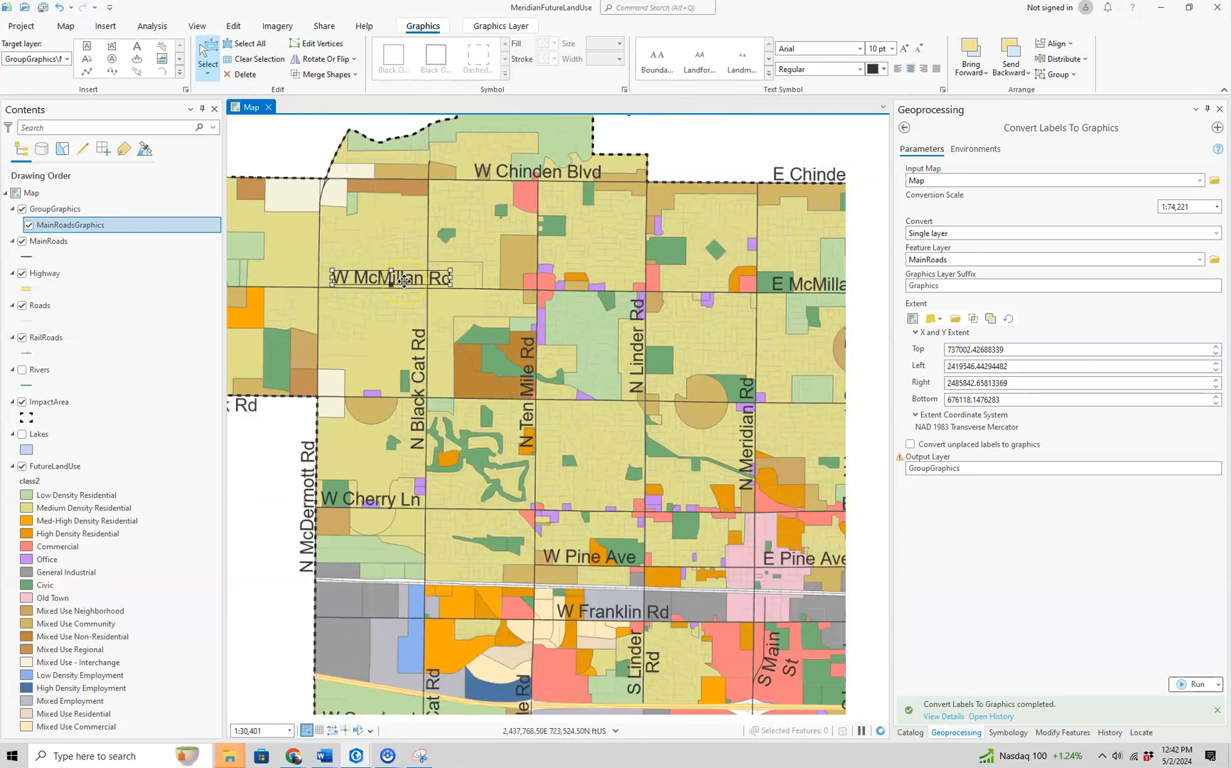
- Delete the southernmost S Black Cat Rd label graphic, the one between W Amity Rd and W Lake Hazel Rd
{"action": "scroll", "coordinate": [404, 279], "scroll_direction": "down", "scroll_amount": 2}
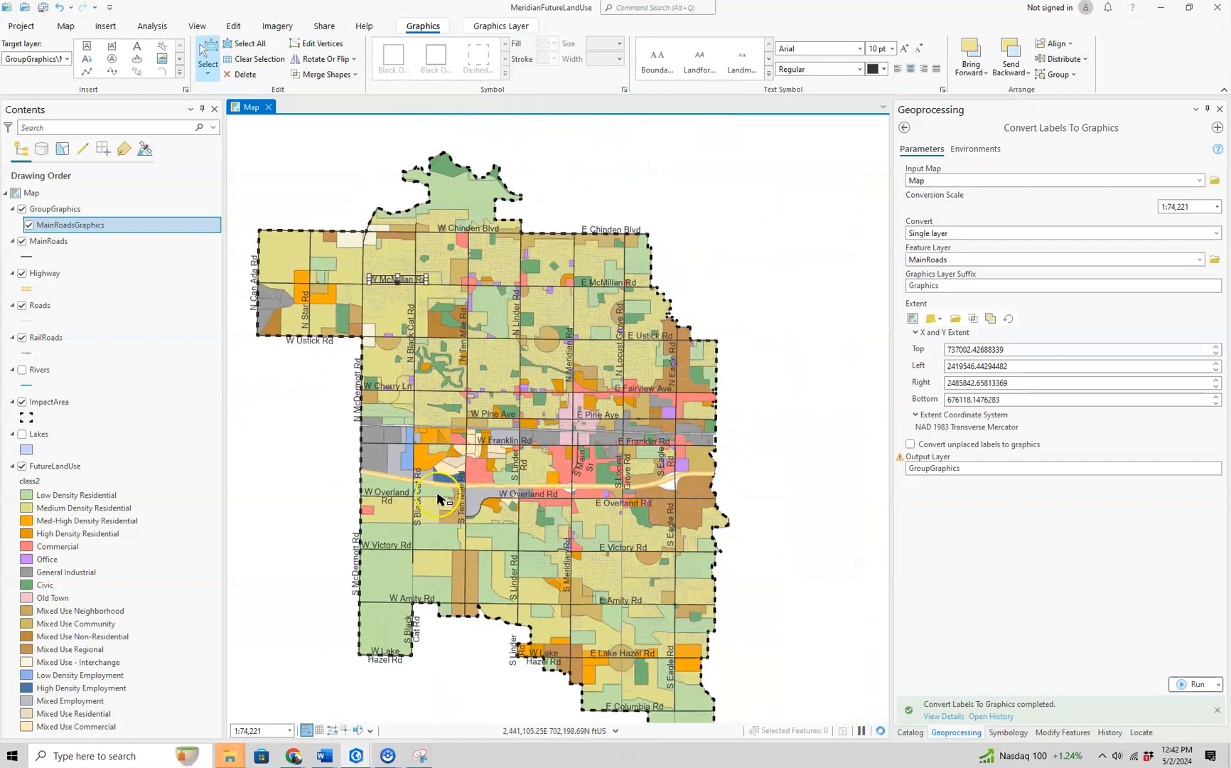
{"action": "left_click", "coordinate": [417, 635]}
{"action": "key", "text": "Delete"}
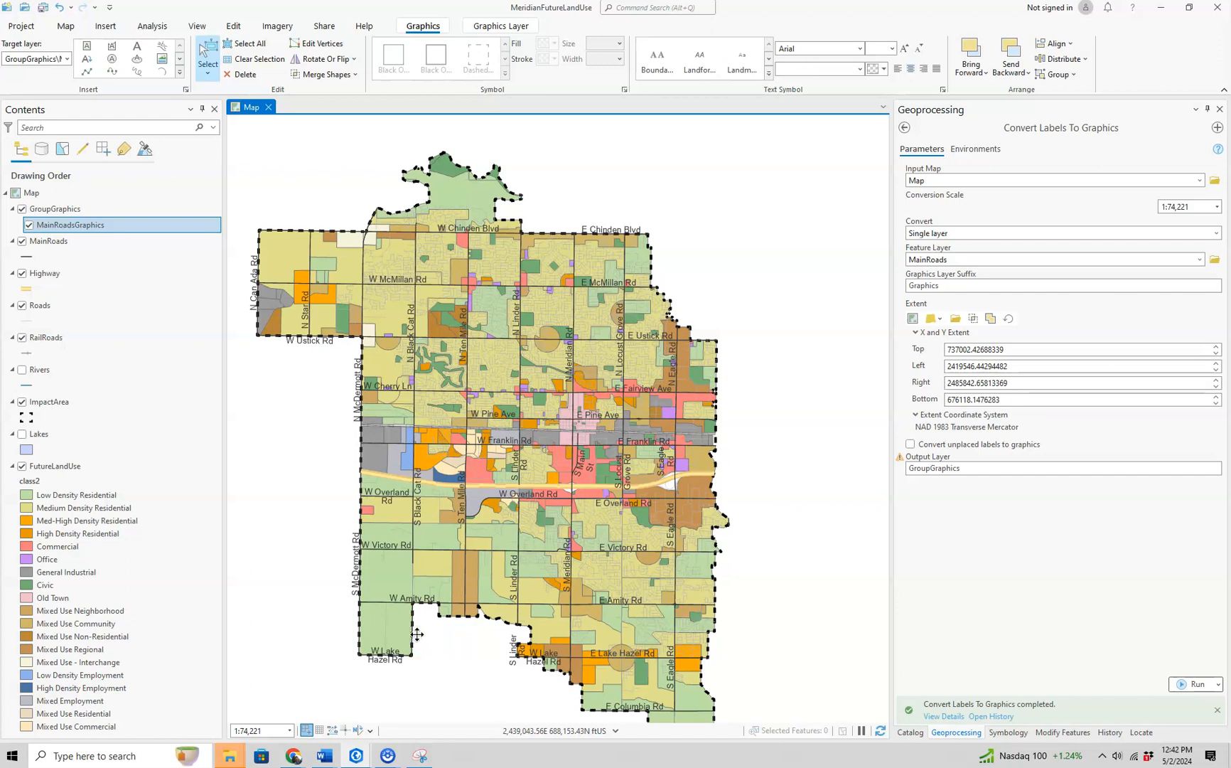
- Nudge the W Amity Rd label graphic slightly north so it sits just above its road
{"action": "left_click", "coordinate": [421, 601]}
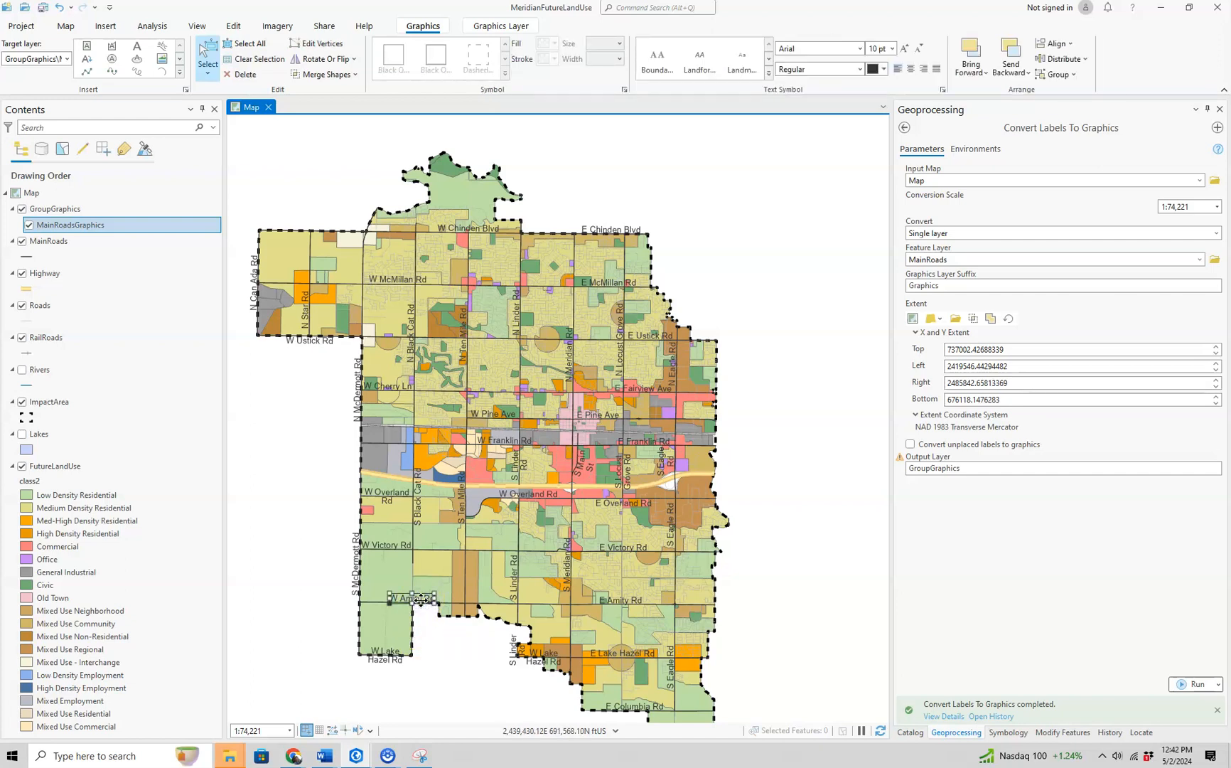
{"action": "scroll", "coordinate": [420, 601], "scroll_direction": "up", "scroll_amount": 5}
{"action": "left_click_drag", "start_coordinate": [421, 600], "coordinate": [423, 593]}
{"action": "scroll", "coordinate": [473, 643], "scroll_direction": "down", "scroll_amount": 3}
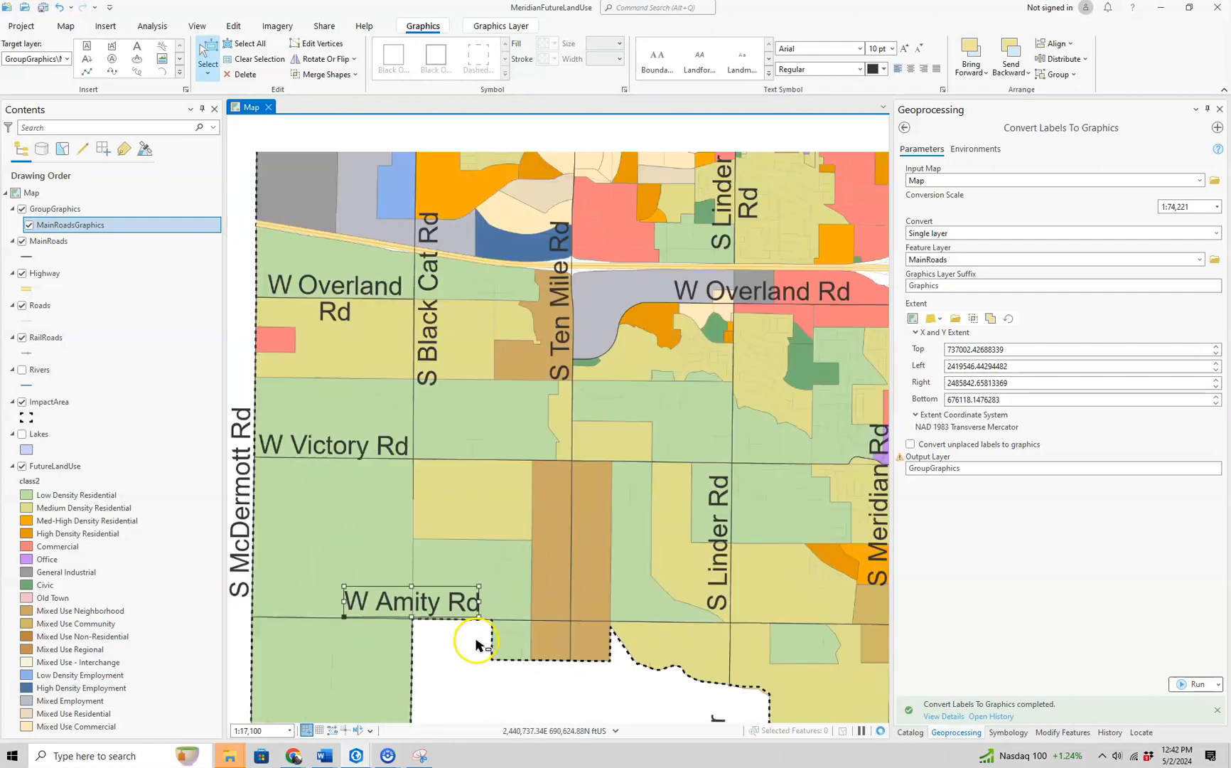
- Delete the westernmost two-line W Overland Rd label graphic and move the remaining W Overland Rd label east along its road toward S Meridian Rd
{"action": "scroll", "coordinate": [478, 643], "scroll_direction": "down", "scroll_amount": 2}
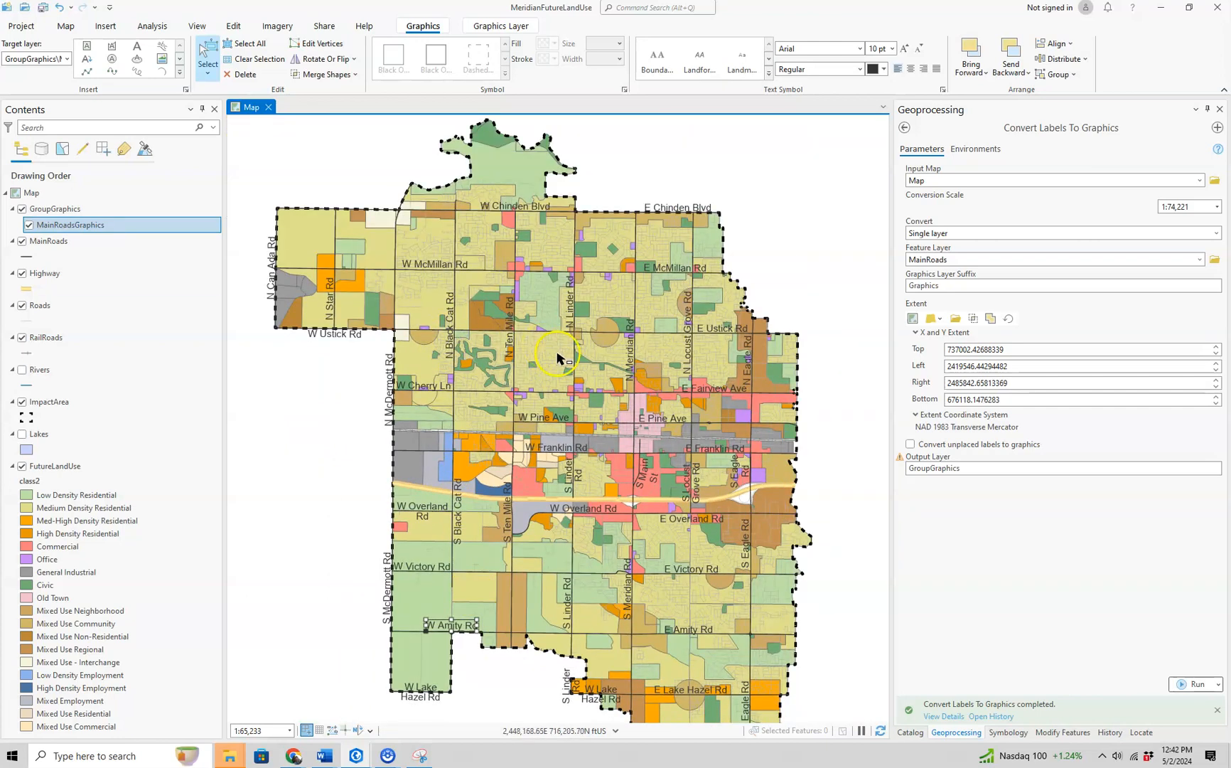
{"action": "left_click", "coordinate": [430, 509]}
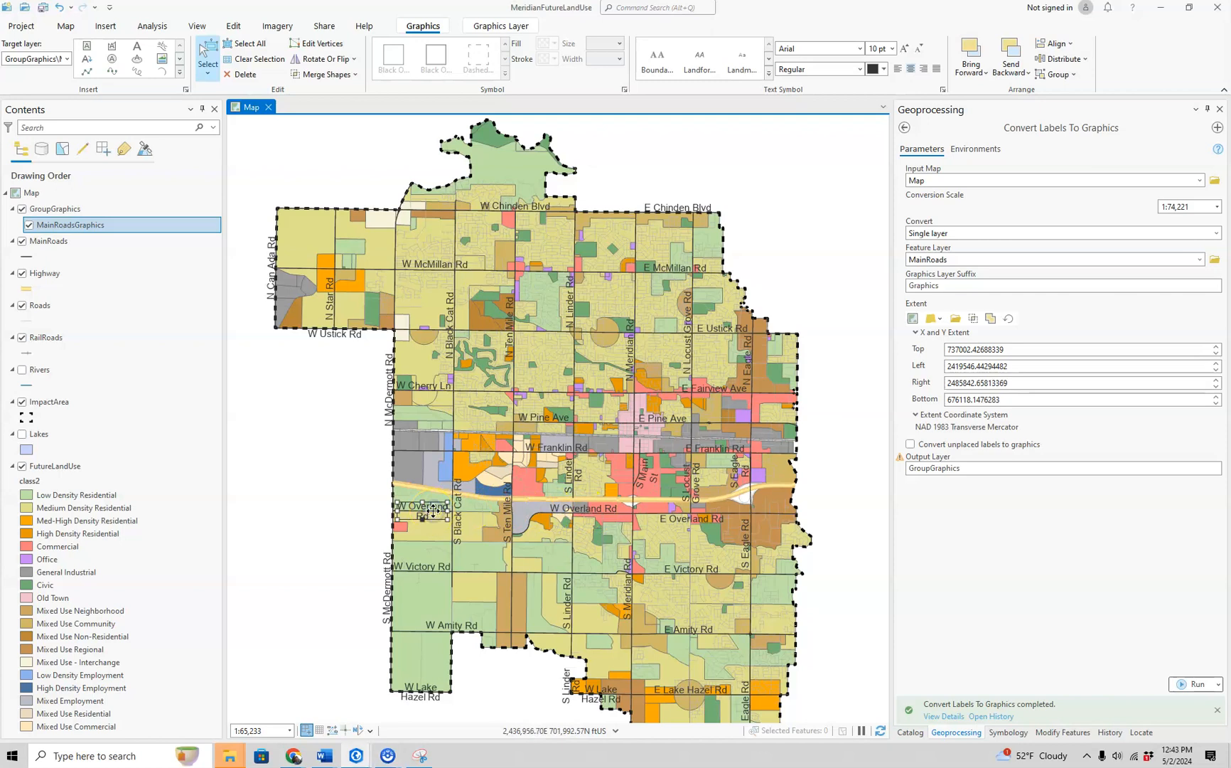
{"action": "left_click_drag", "start_coordinate": [434, 510], "coordinate": [671, 509]}
- Delete the S Main St label graphic between E Franklin Rd and the highway
{"action": "scroll", "coordinate": [670, 510], "scroll_direction": "up", "scroll_amount": 4}
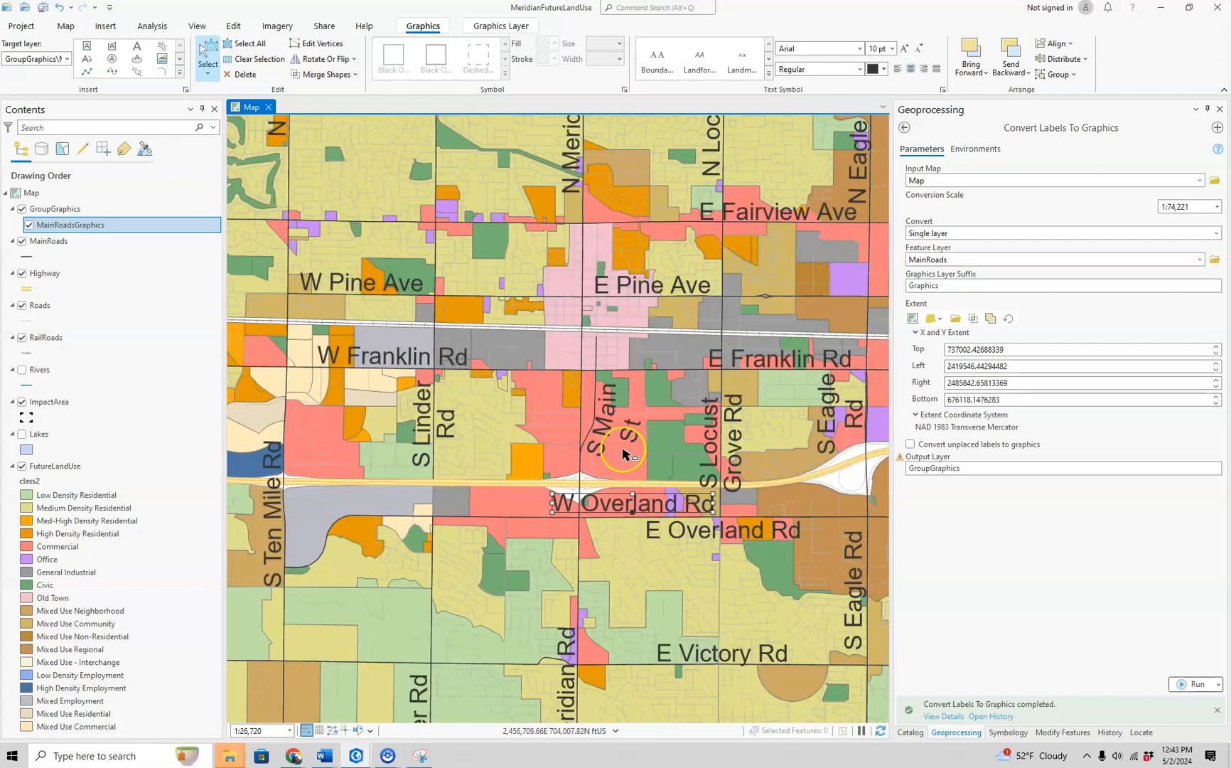
{"action": "left_click", "coordinate": [606, 443]}
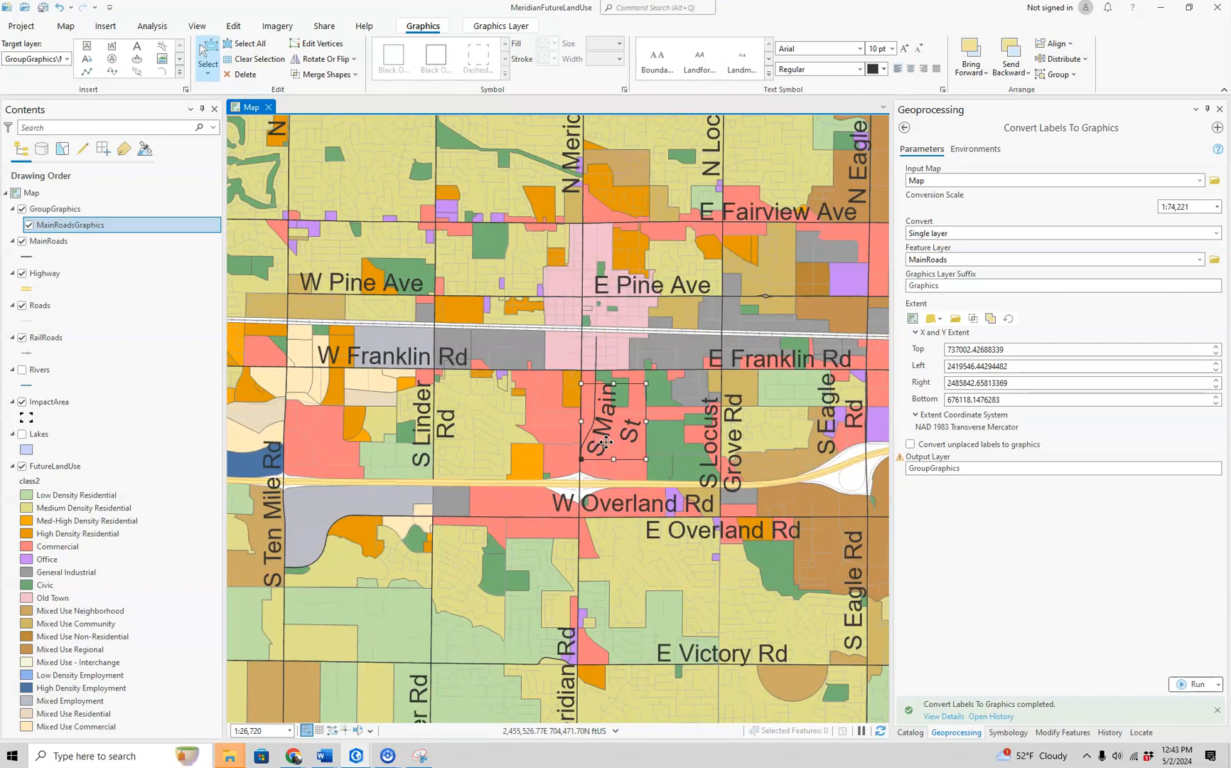
{"action": "key", "text": "Delete"}
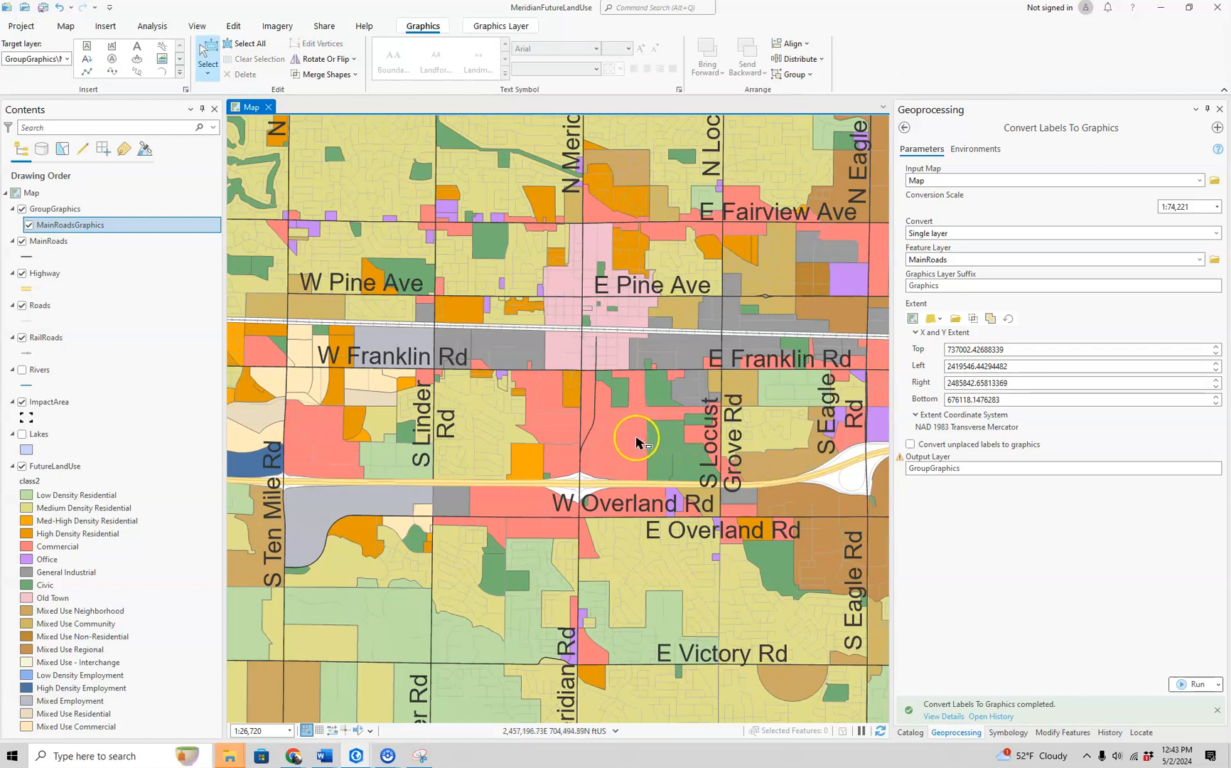
- Select the W Overland Rd label graphic near S Meridian Rd
{"action": "scroll", "coordinate": [636, 441], "scroll_direction": "down", "scroll_amount": 4}
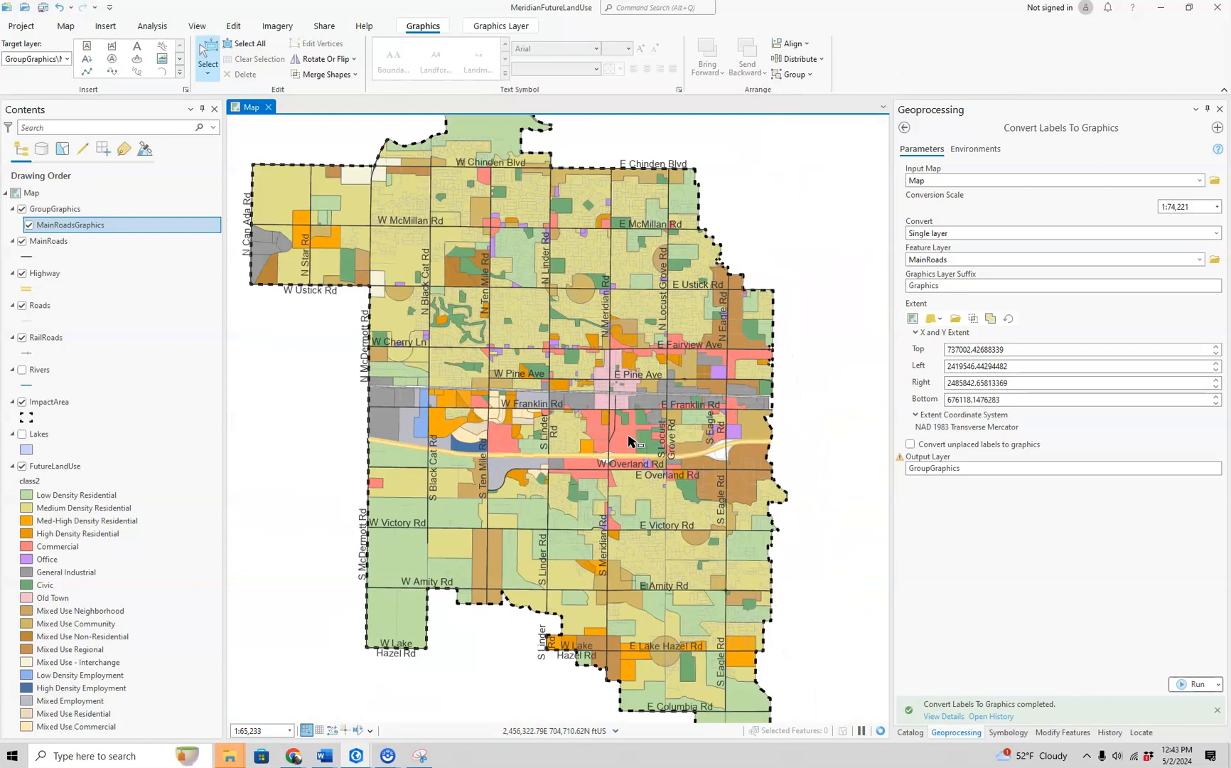
{"action": "left_click", "coordinate": [619, 463]}
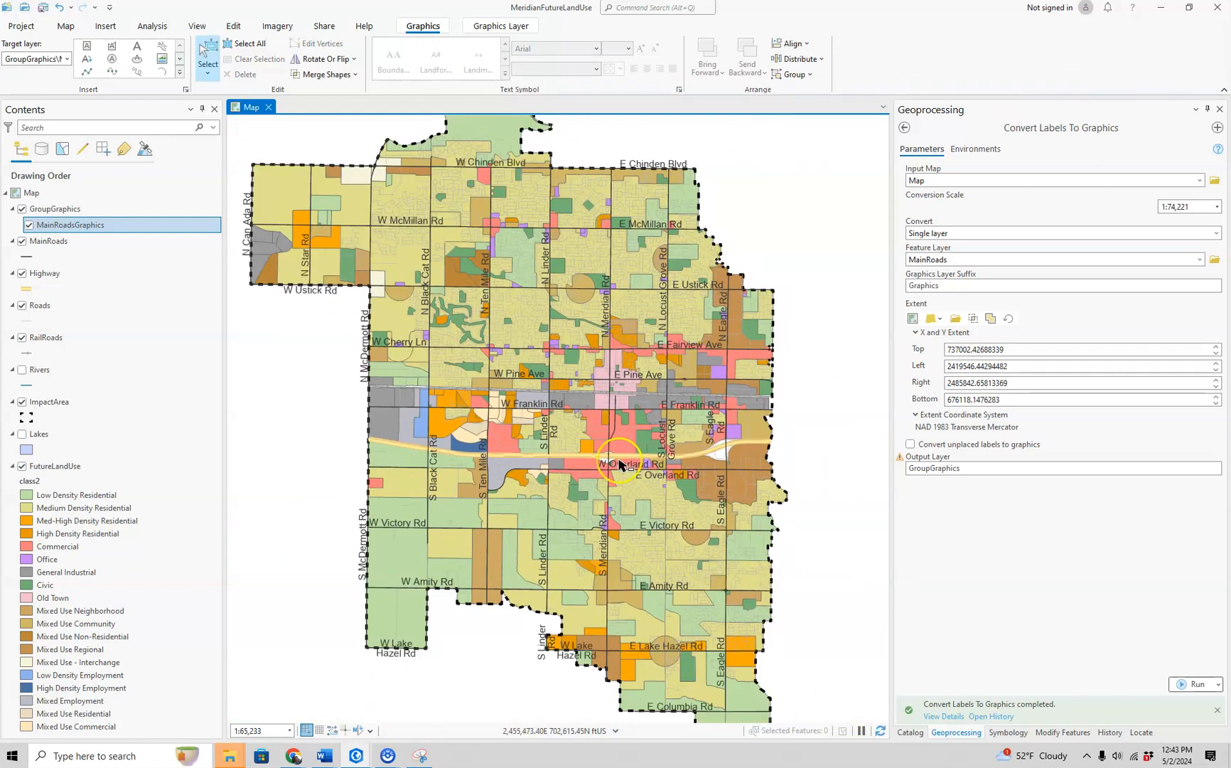